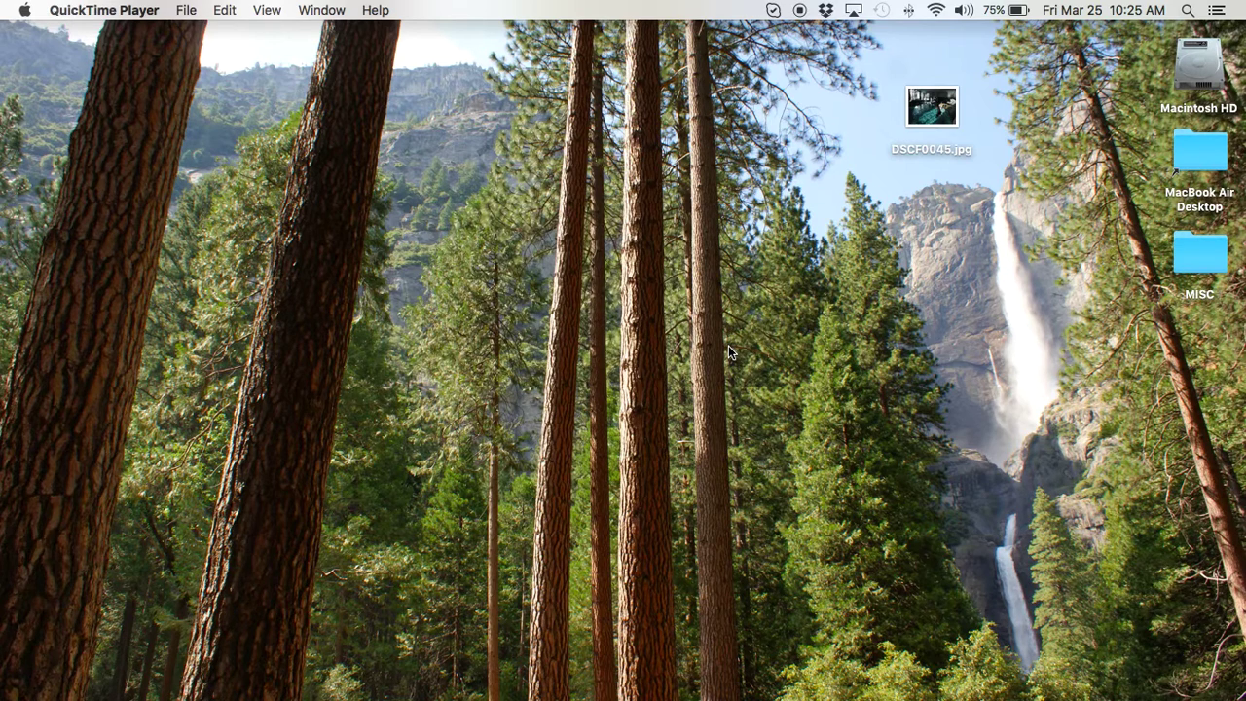
# Step: Check DSCF0045.jpg's file info: 4608 × 3456 pixels and 2.9 MB
pyautogui.moveTo(930, 122)
pyautogui.mouseDown()
pyautogui.moveTo(888, 127)
pyautogui.moveTo(901, 112)
pyautogui.moveTo(881, 163)
pyautogui.moveTo(939, 125)
pyautogui.mouseUp()
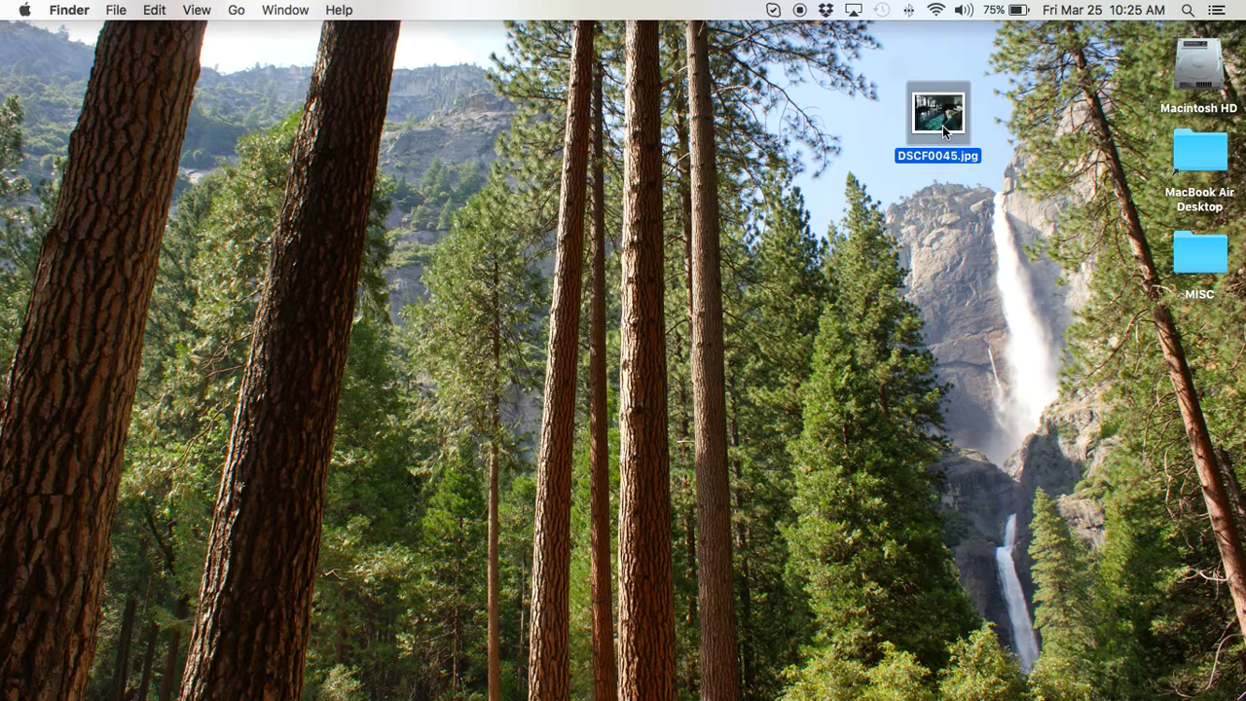
pyautogui.press('super+i')
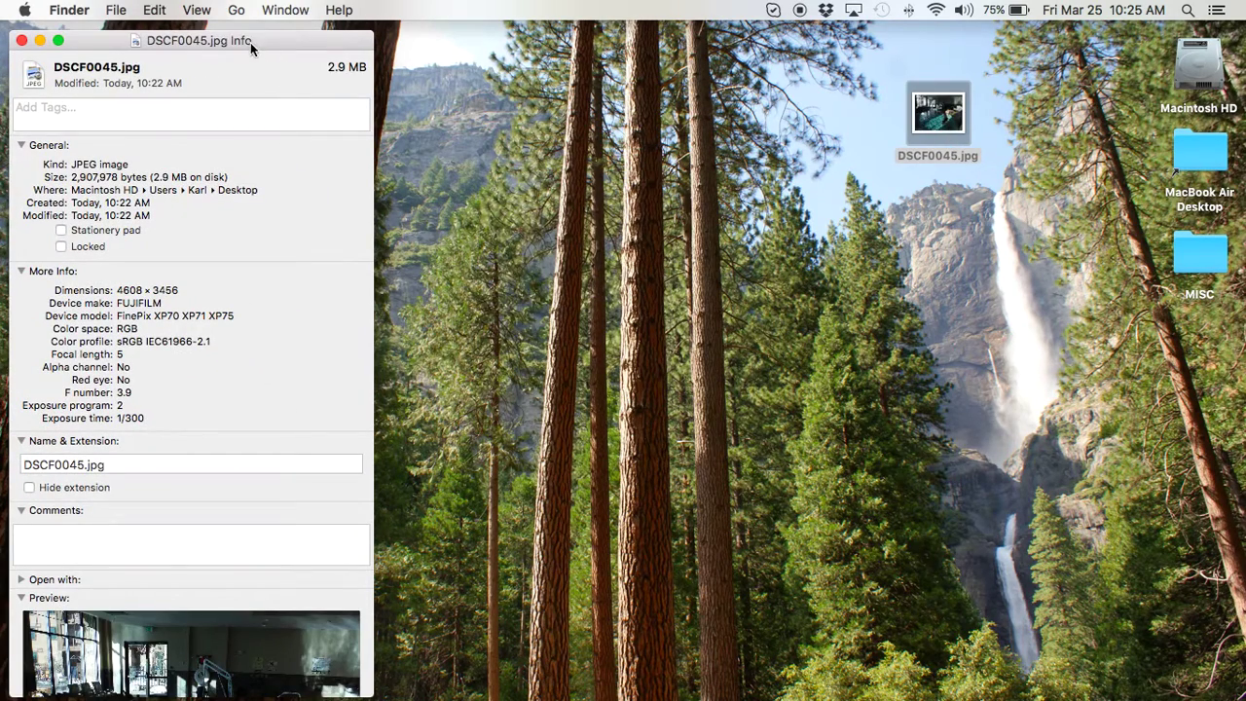
pyautogui.moveTo(246, 37); pyautogui.dragTo(523, 6)
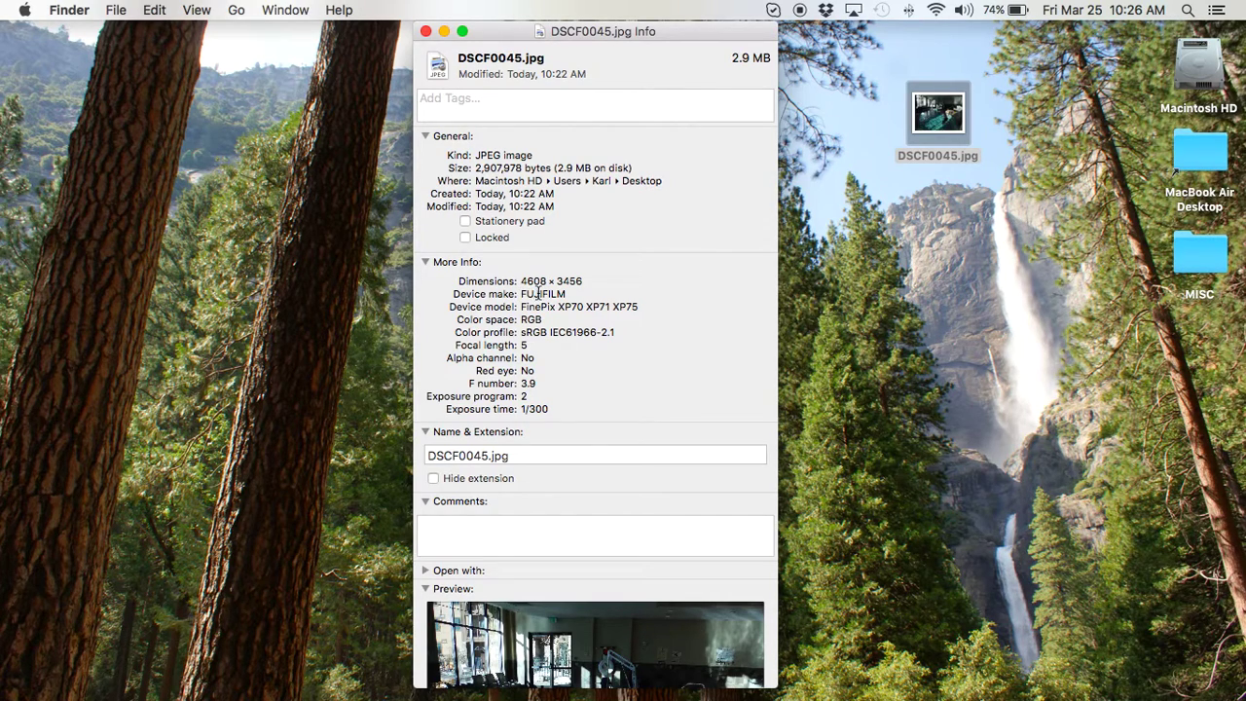
pyautogui.moveTo(584, 282); pyautogui.dragTo(518, 281)
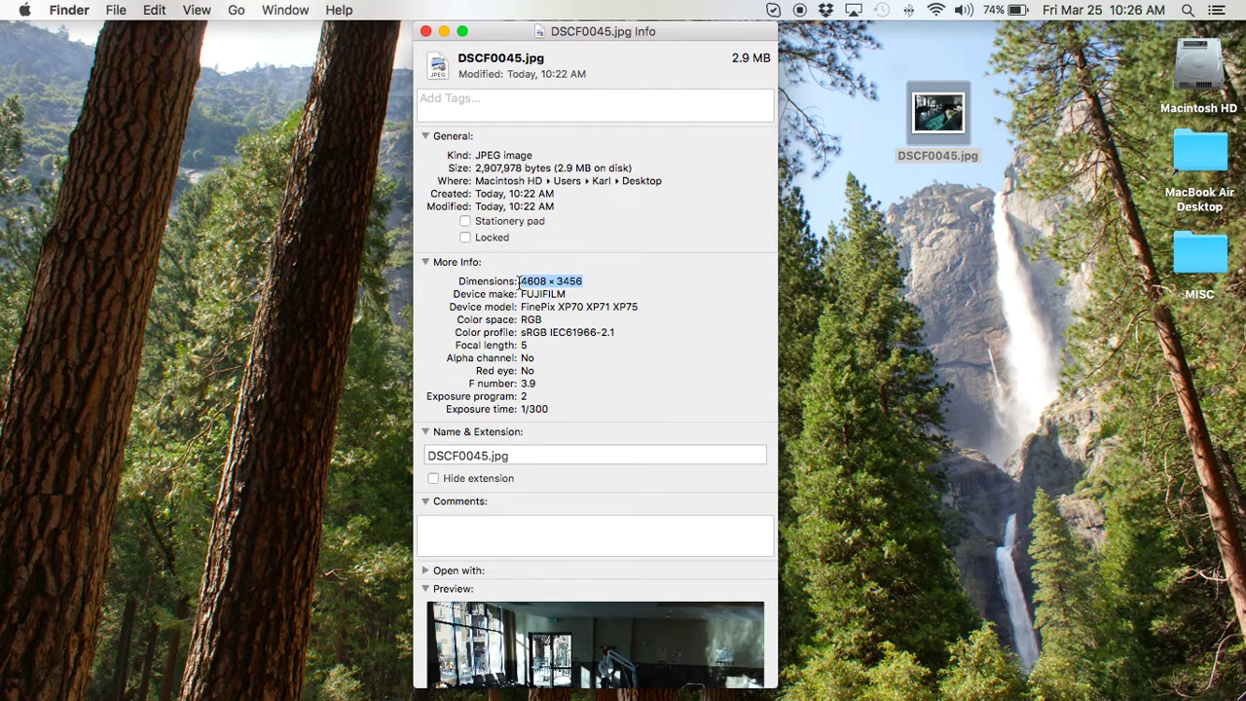
pyautogui.click(735, 58)
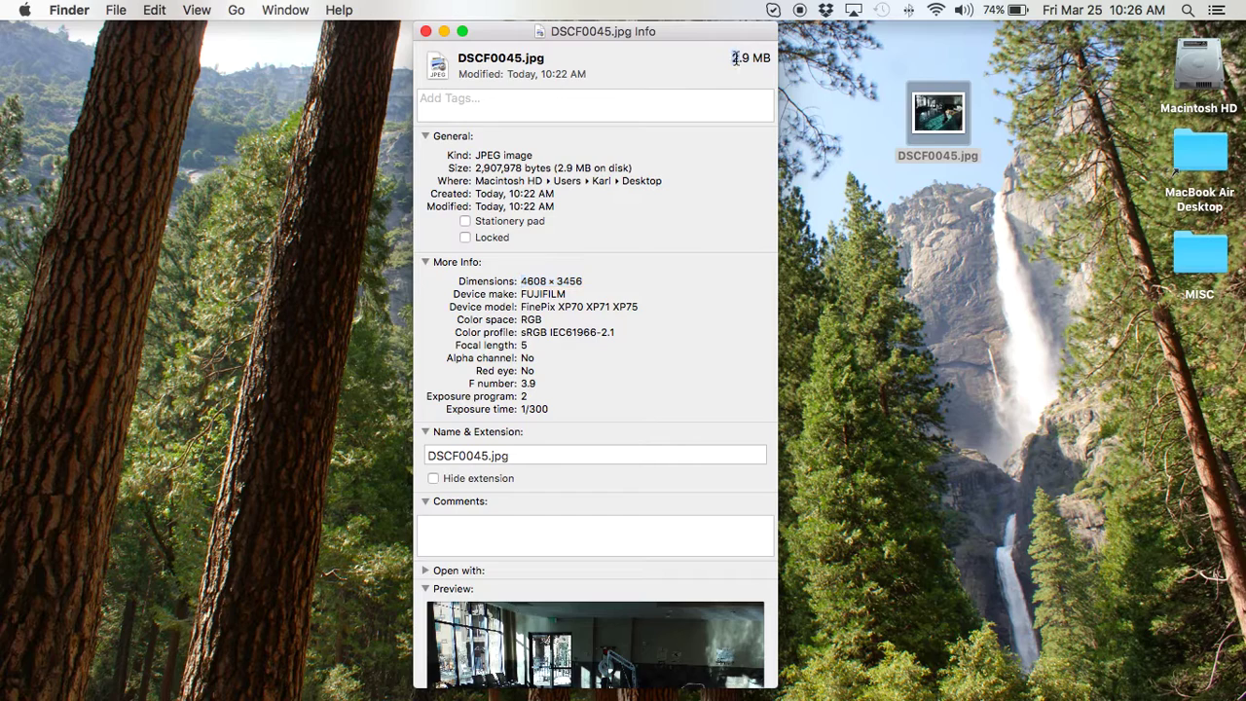
pyautogui.moveTo(735, 58); pyautogui.dragTo(771, 59)
pyautogui.moveTo(522, 280); pyautogui.dragTo(582, 281)
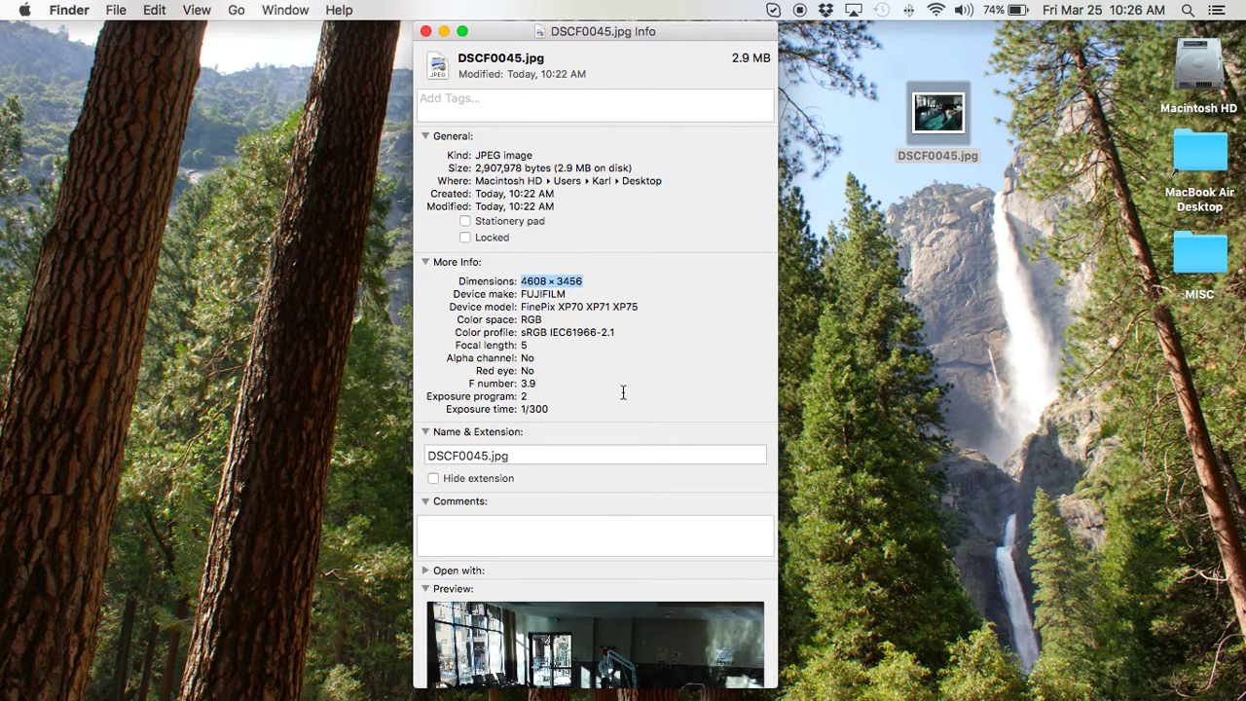
pyautogui.scroll(-3, 630, 431)
pyautogui.scroll(-3, 630, 428)
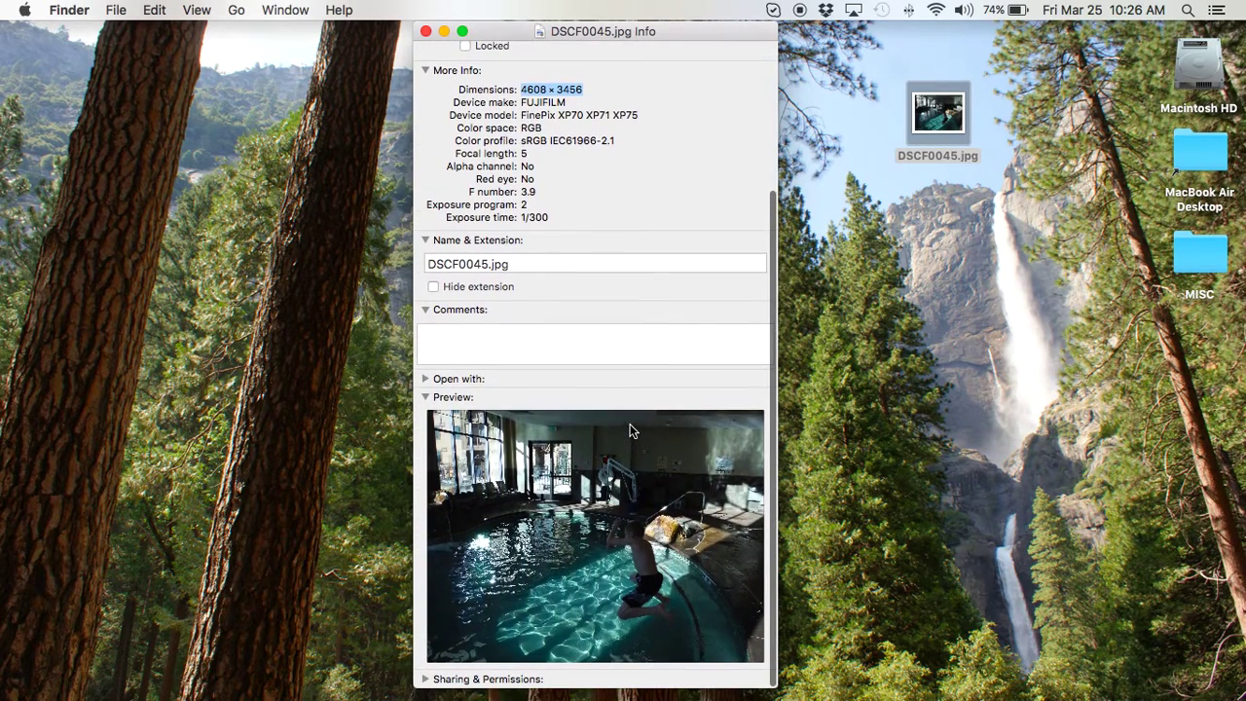
pyautogui.click(425, 31)
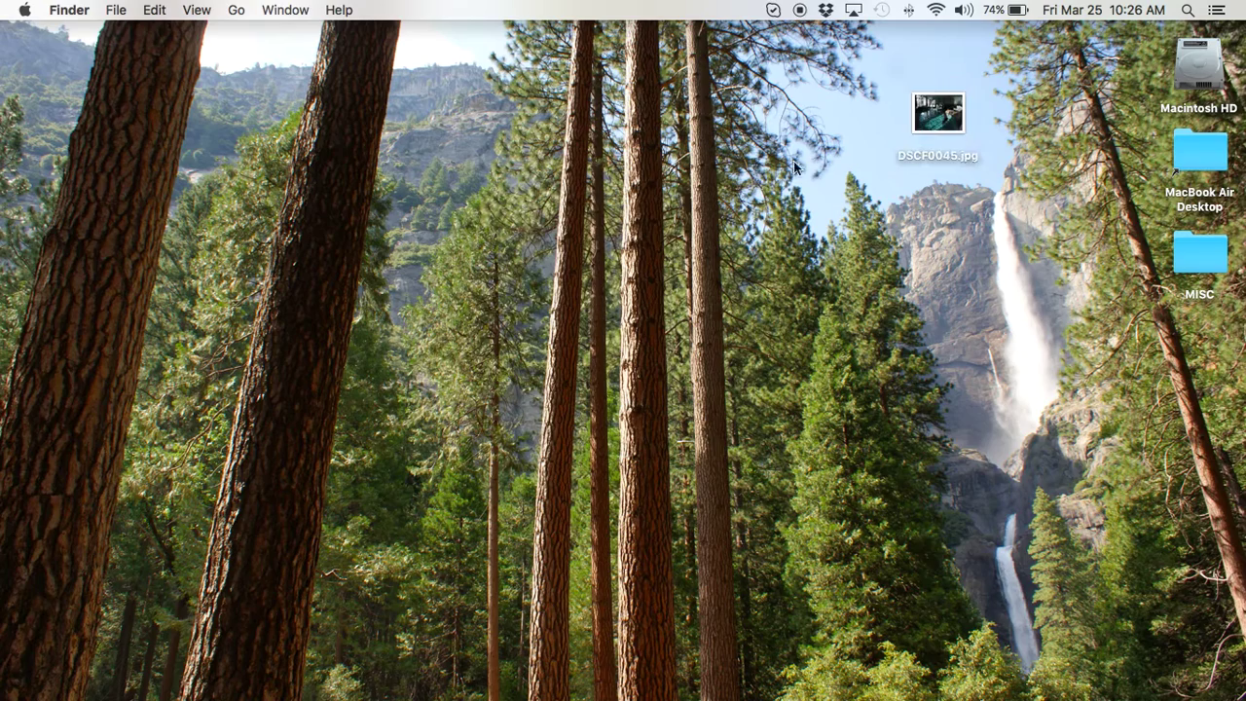
# Step: Open DSCF0045.jpg in Preview and move its window to the top of the screen
pyautogui.doubleClick(941, 115)
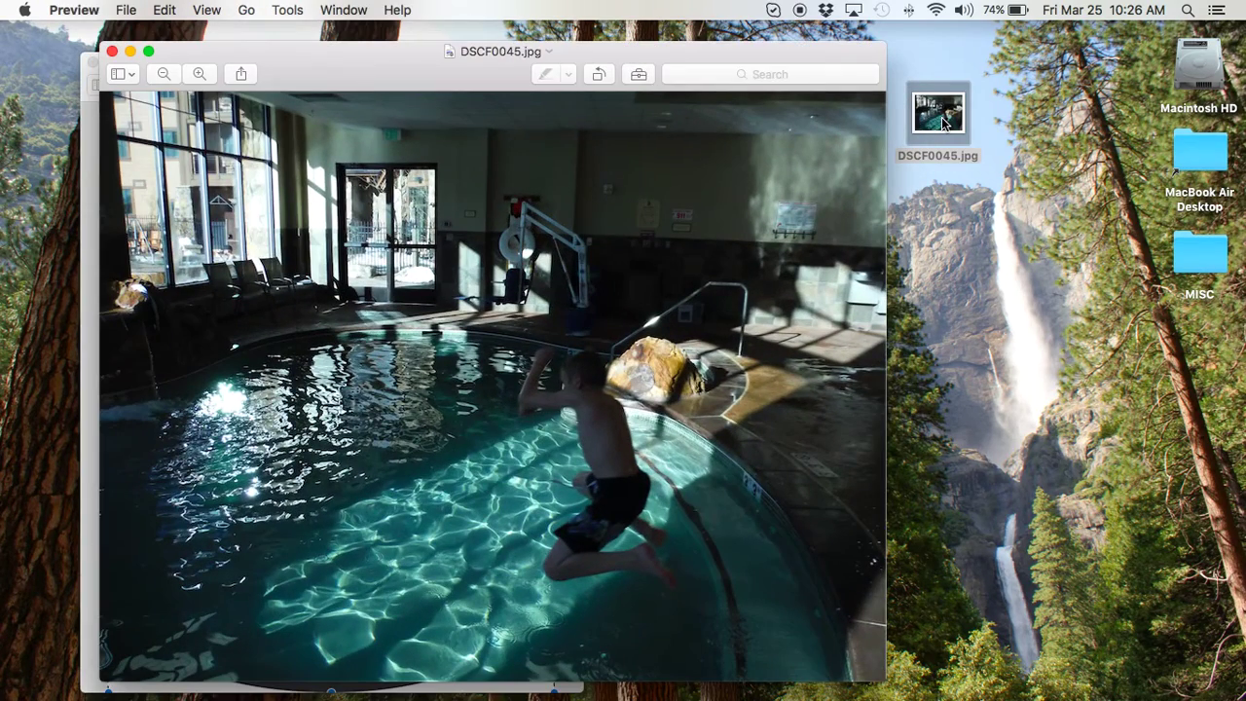
pyautogui.moveTo(516, 55); pyautogui.dragTo(487, 46)
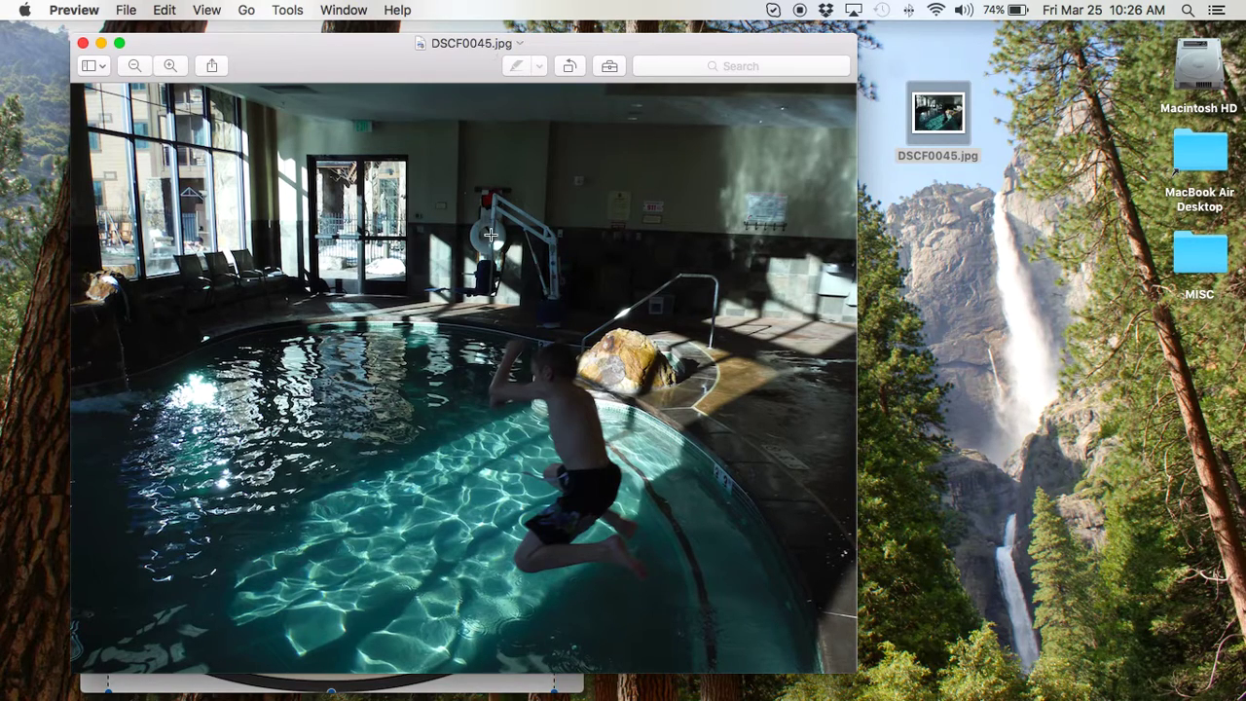
pyautogui.moveTo(449, 60); pyautogui.dragTo(454, 31)
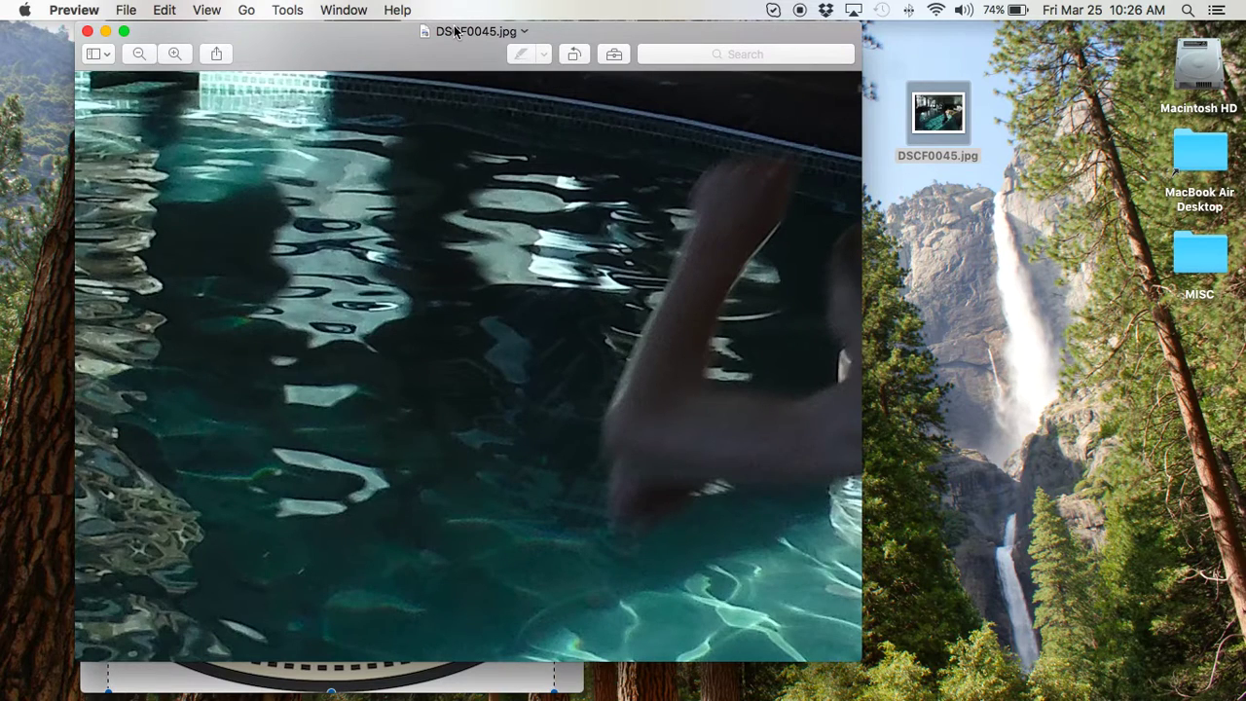
# Step: Stretch the pool photo window across nearly the full screen and test zooming out and in
pyautogui.moveTo(406, 42); pyautogui.dragTo(339, 42)
pyautogui.moveTo(792, 657); pyautogui.dragTo(1242, 648)
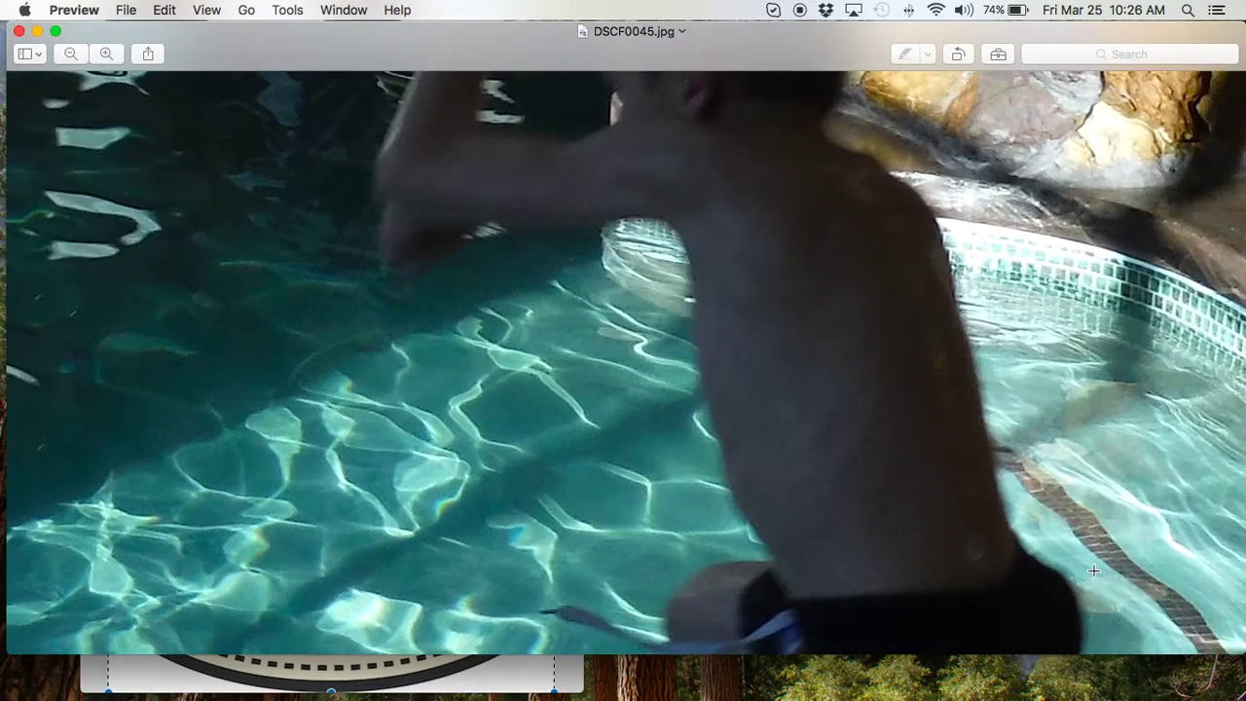
pyautogui.press('super+minus')
pyautogui.press('super+minus')
pyautogui.press('super+minus')
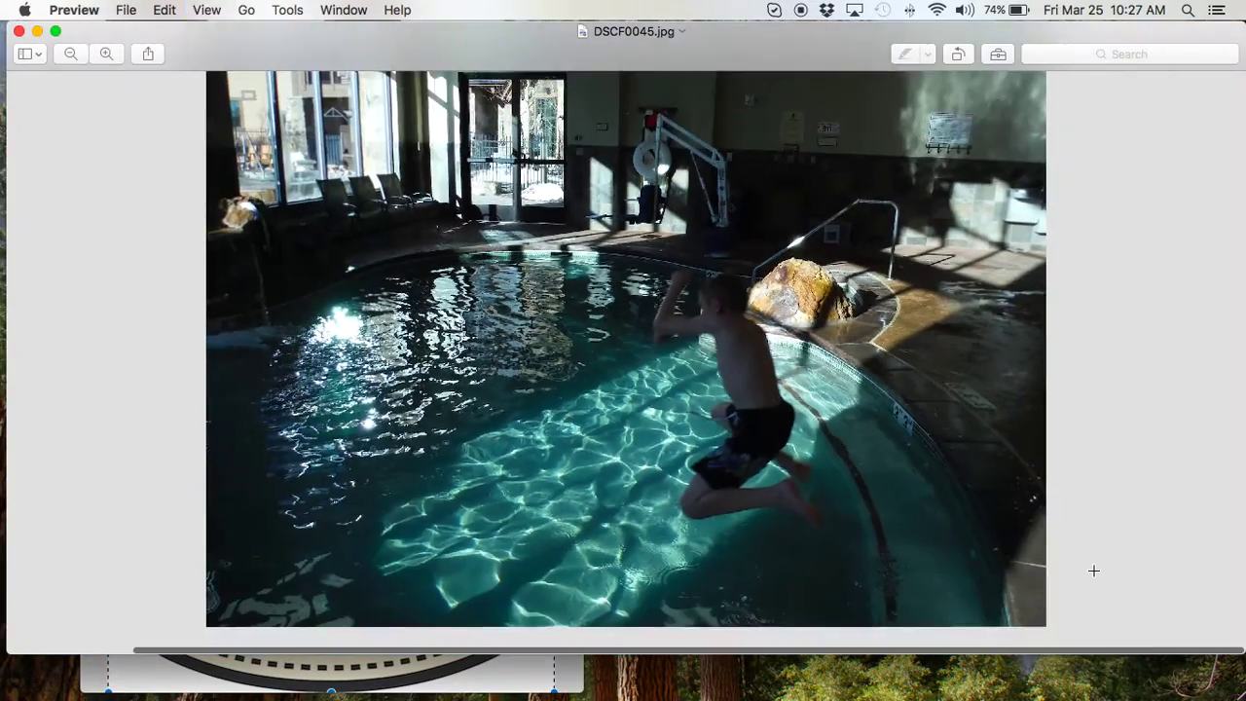
pyautogui.press('super+minus')
pyautogui.press('super+minus')
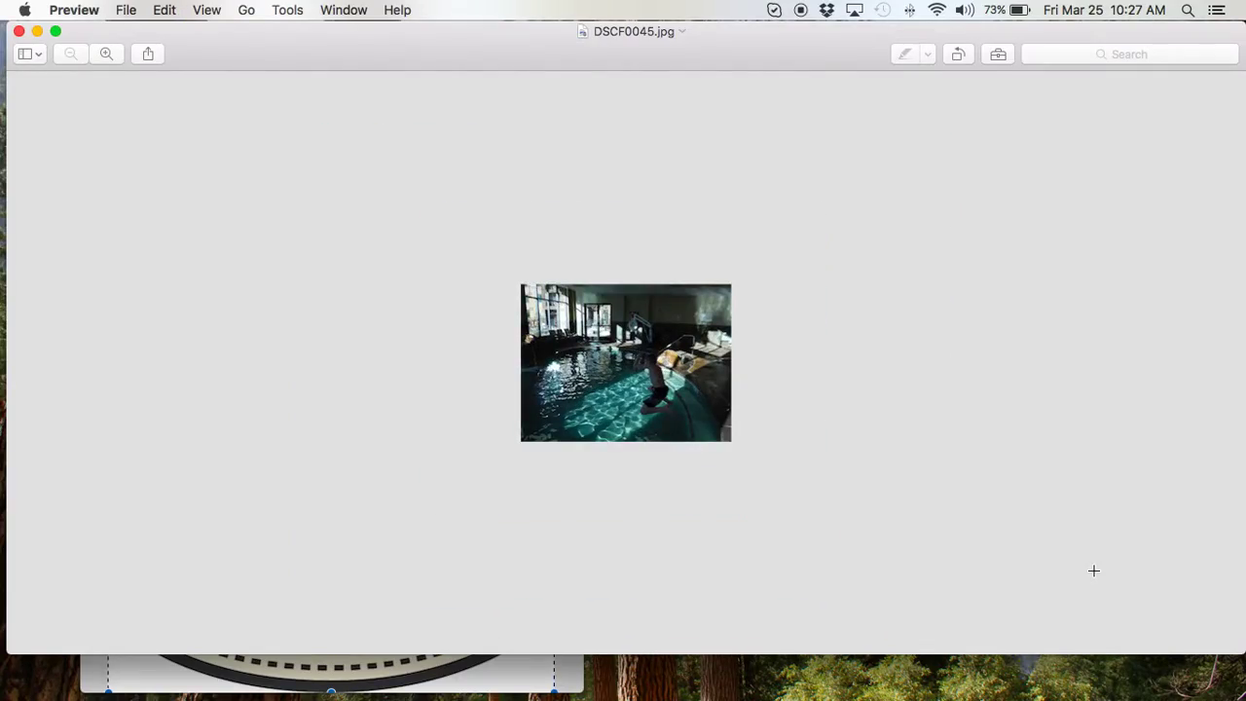
pyautogui.press('super+plus')
pyautogui.press('super+plus')
pyautogui.press('super+plus')
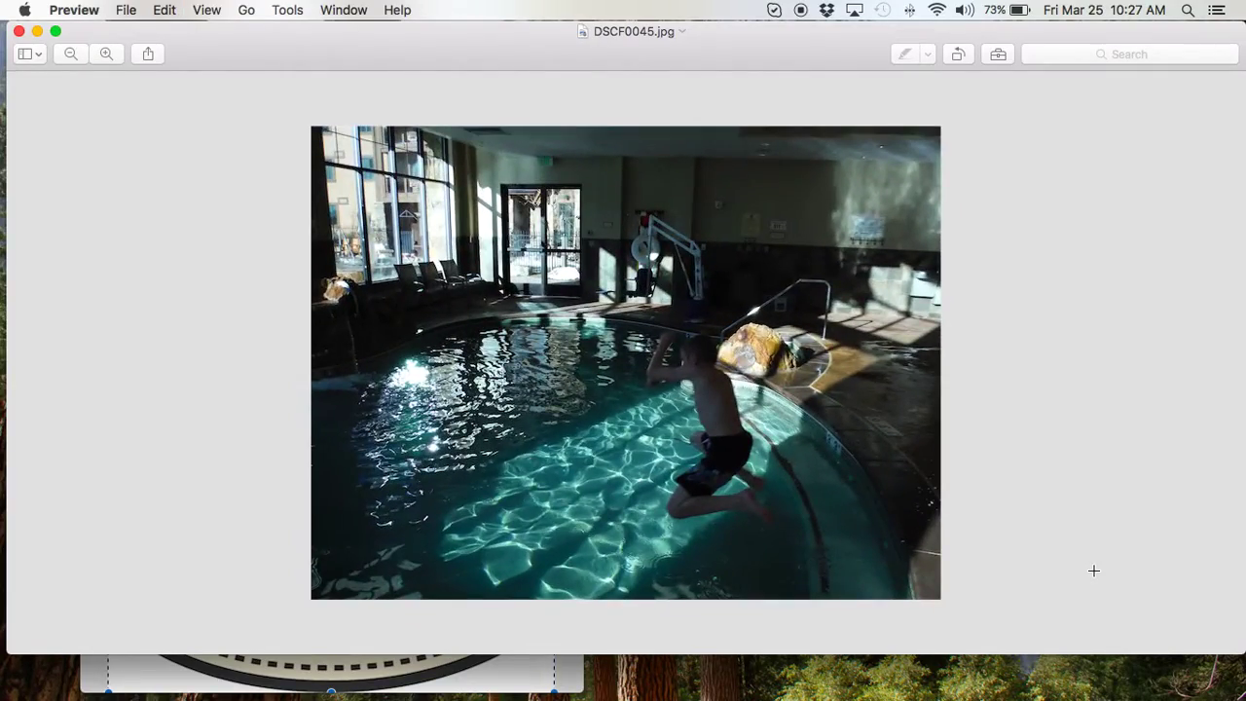
pyautogui.press('super+plus')
pyautogui.press('super+plus')
pyautogui.press('super+plus')
pyautogui.press('super+plus')
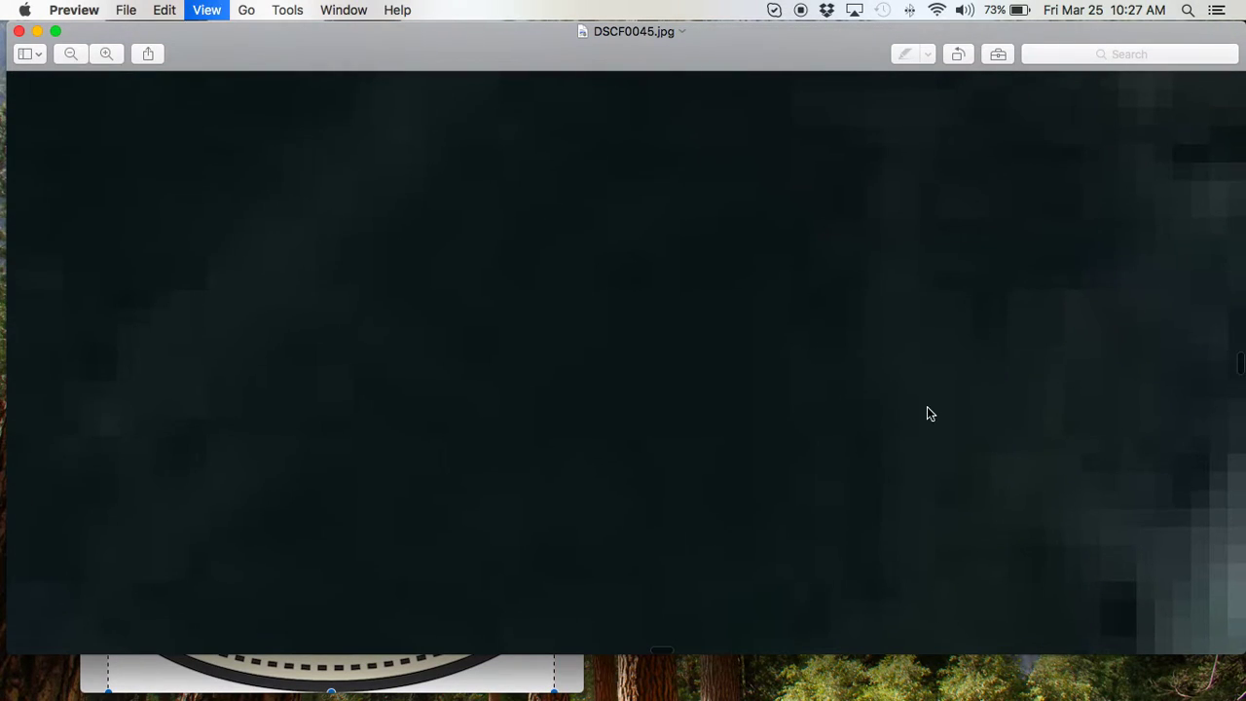
pyautogui.scroll(-5, 928, 408)
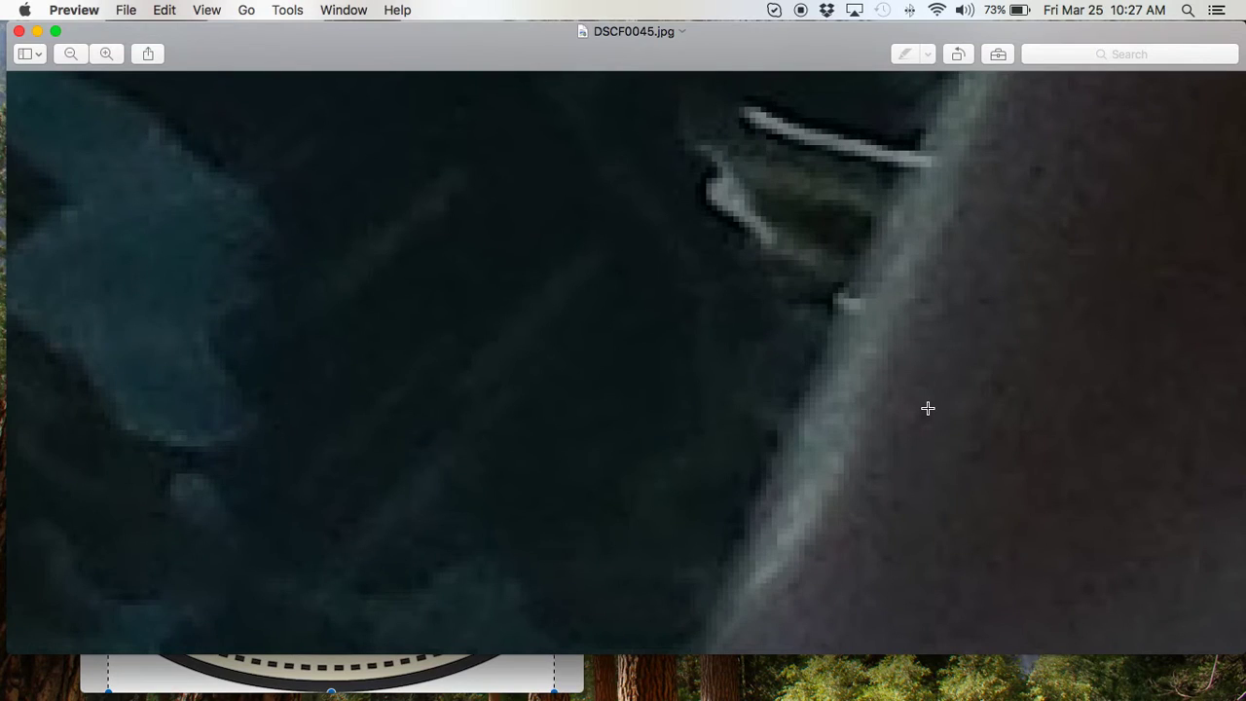
pyautogui.scroll(-5, 927, 408)
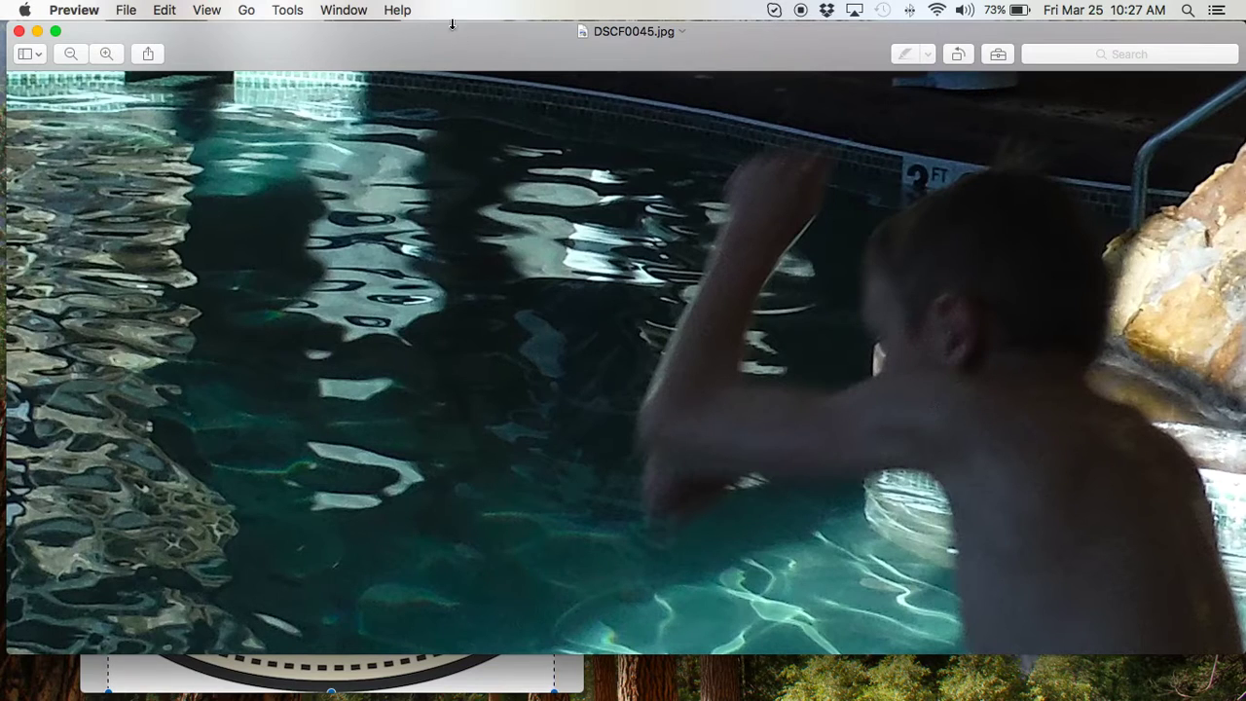
pyautogui.click(290, 11)
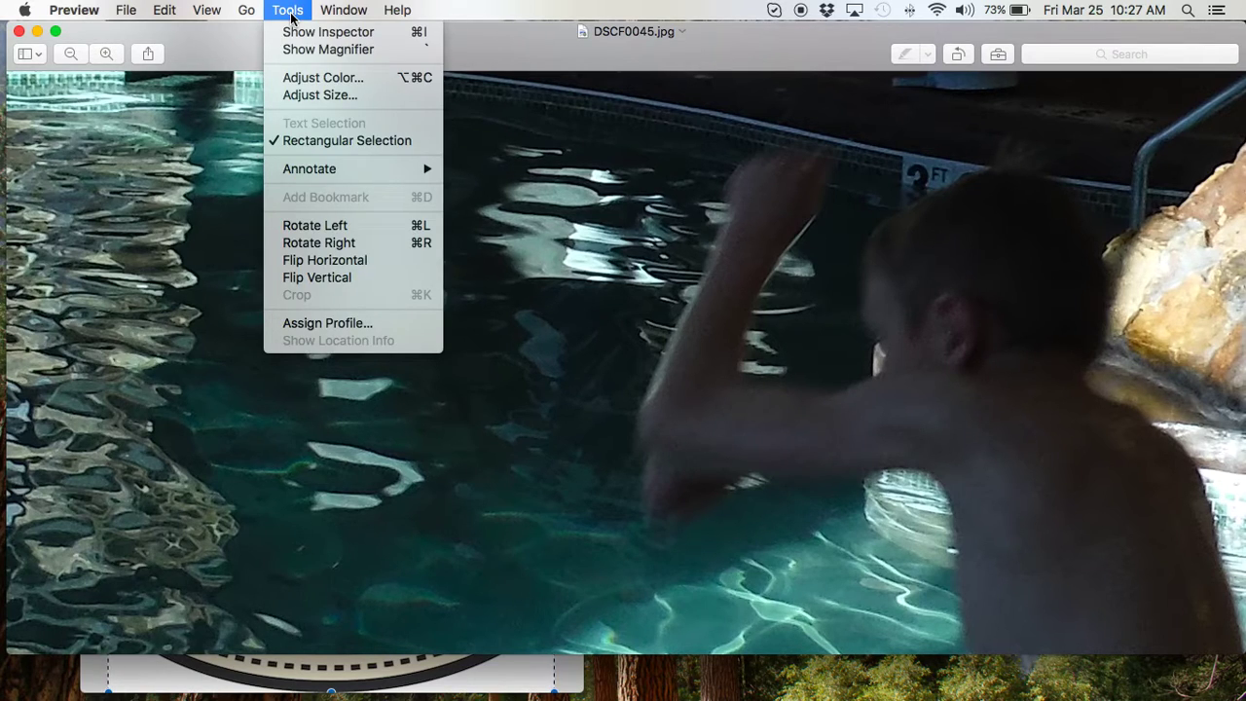
# Step: Open Adjust Size, keeping the Custom fit and proportional scaling enabled
pyautogui.click(327, 100)
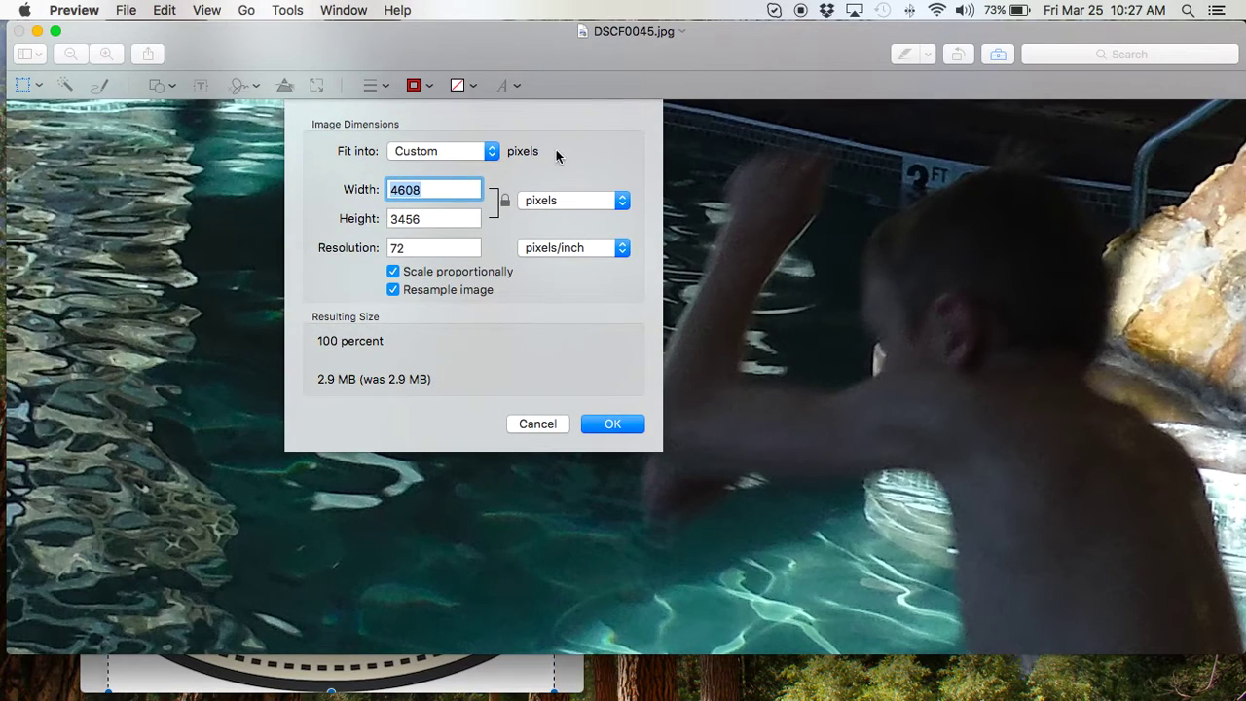
pyautogui.click(479, 158)
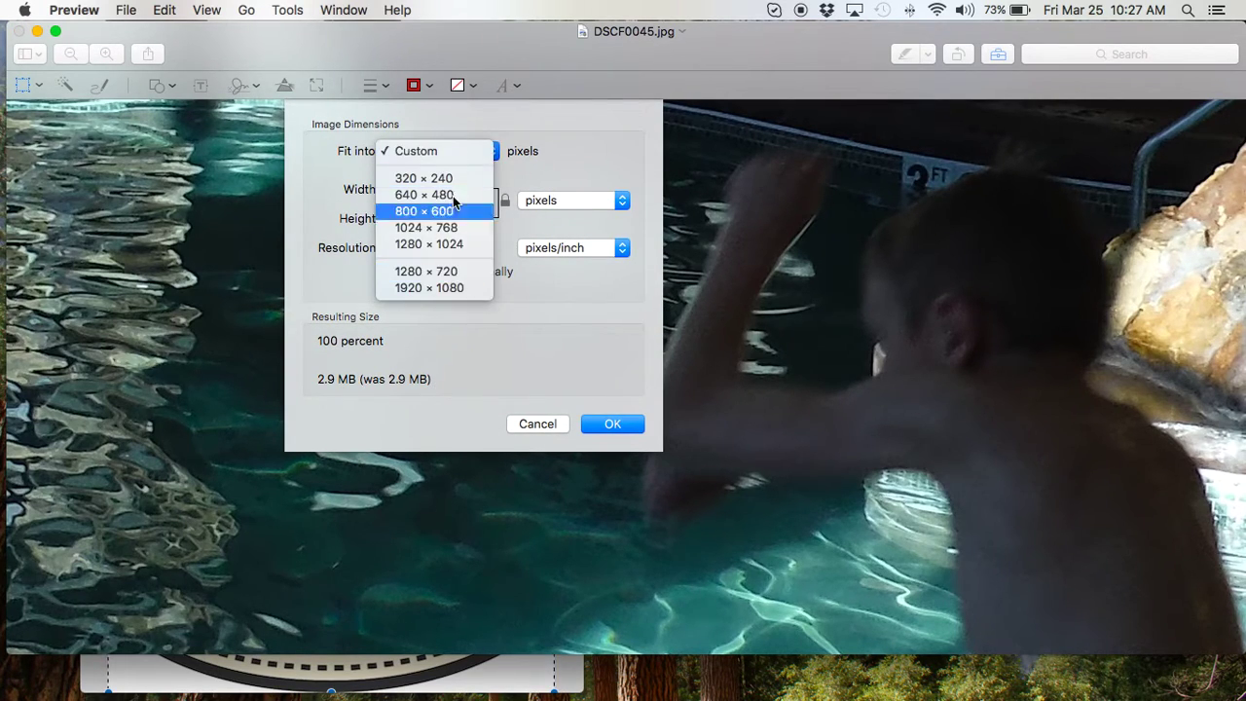
pyautogui.click(455, 149)
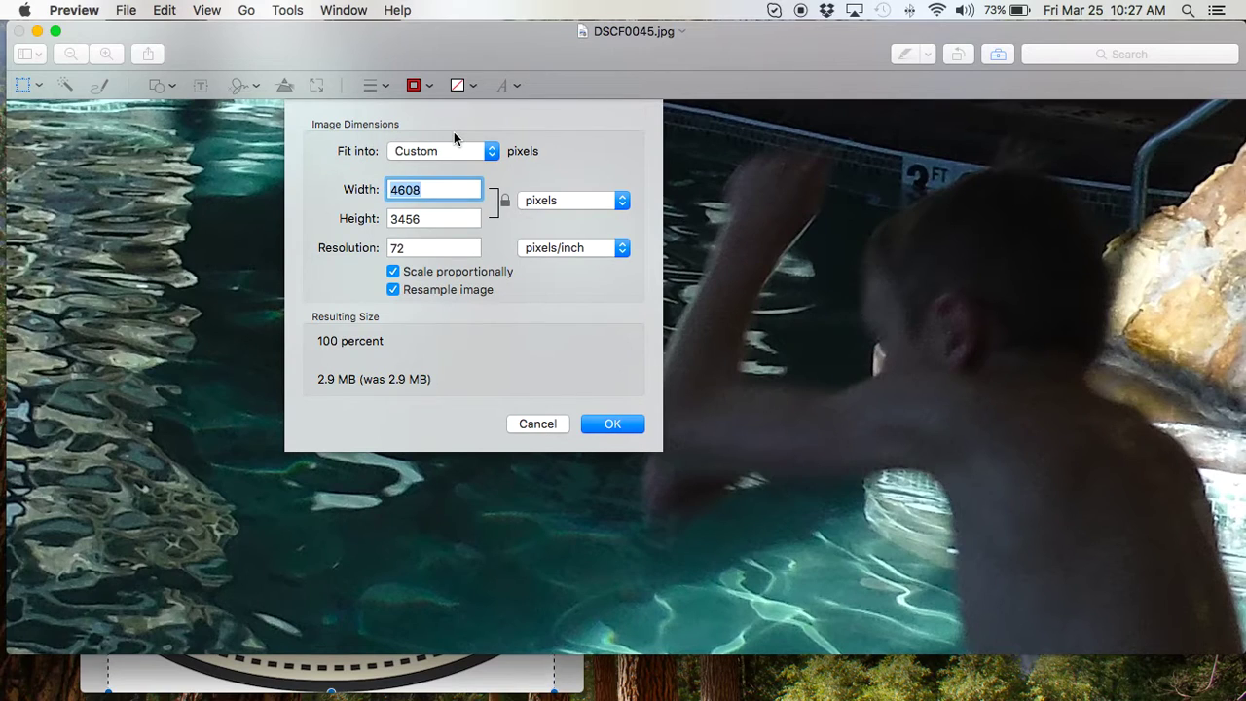
pyautogui.click(391, 272)
pyautogui.click(391, 273)
pyautogui.rightClick(432, 191)
pyautogui.press('Escape')
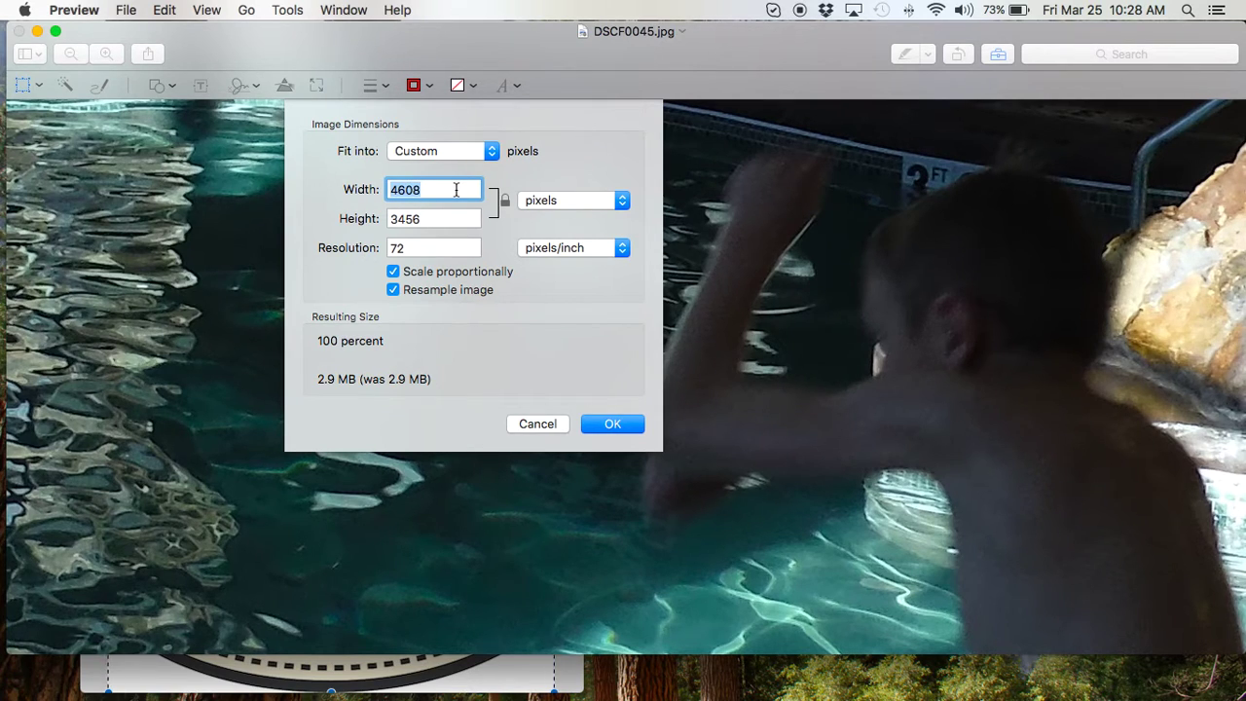
# Step: Try widths 1000, 500, 1200 and 800, settling on 2000 × 1500 pixels at 72 pixels/inch
pyautogui.write('1000')
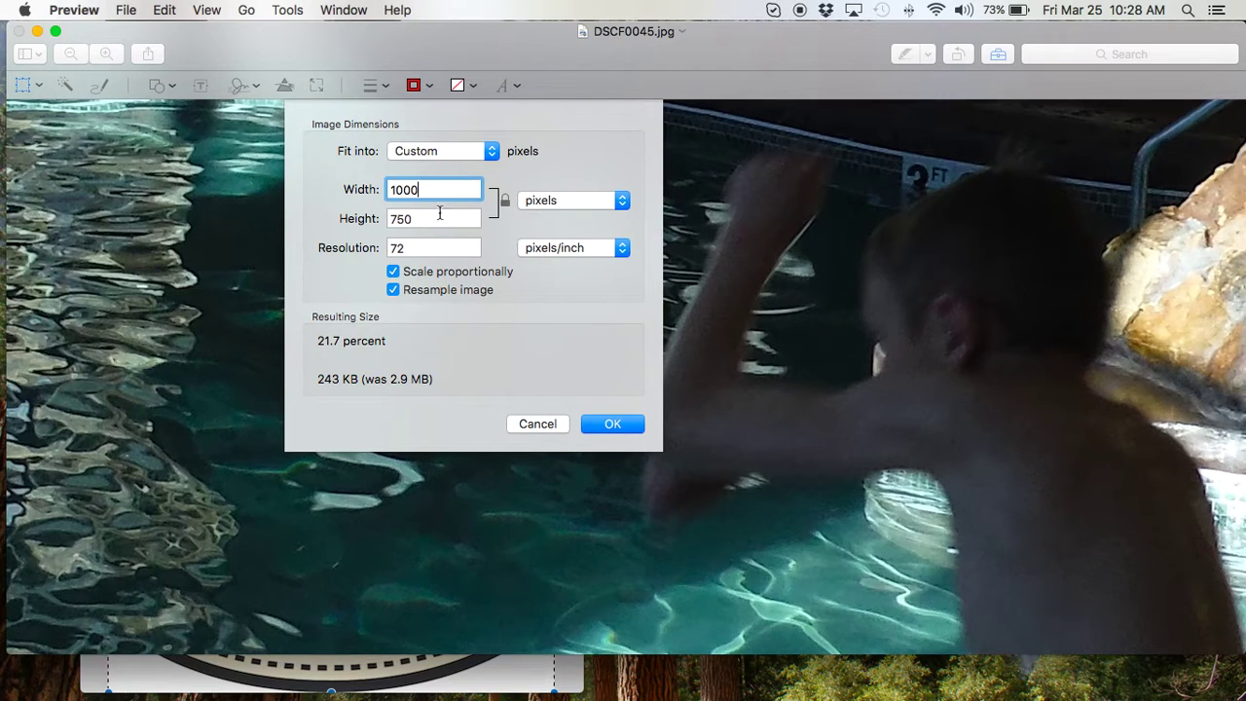
pyautogui.press('BackSpace')
pyautogui.press('BackSpace')
pyautogui.press('BackSpace')
pyautogui.press('BackSpace')
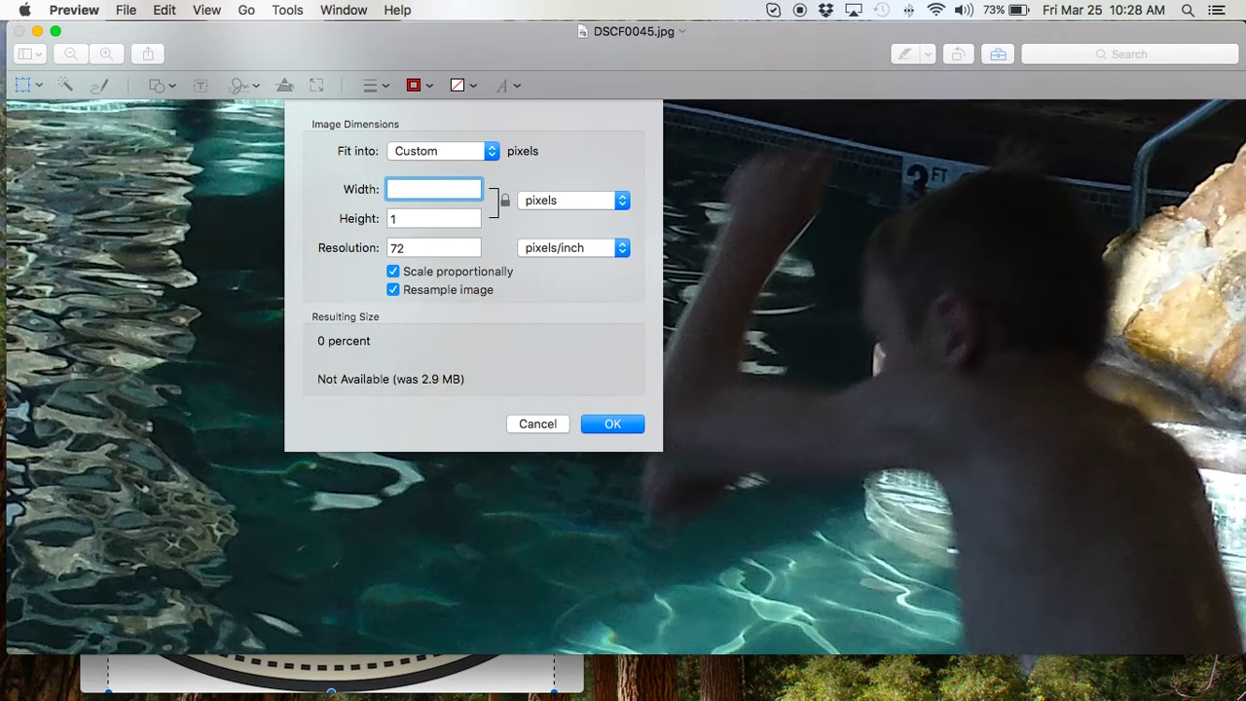
pyautogui.write('500')
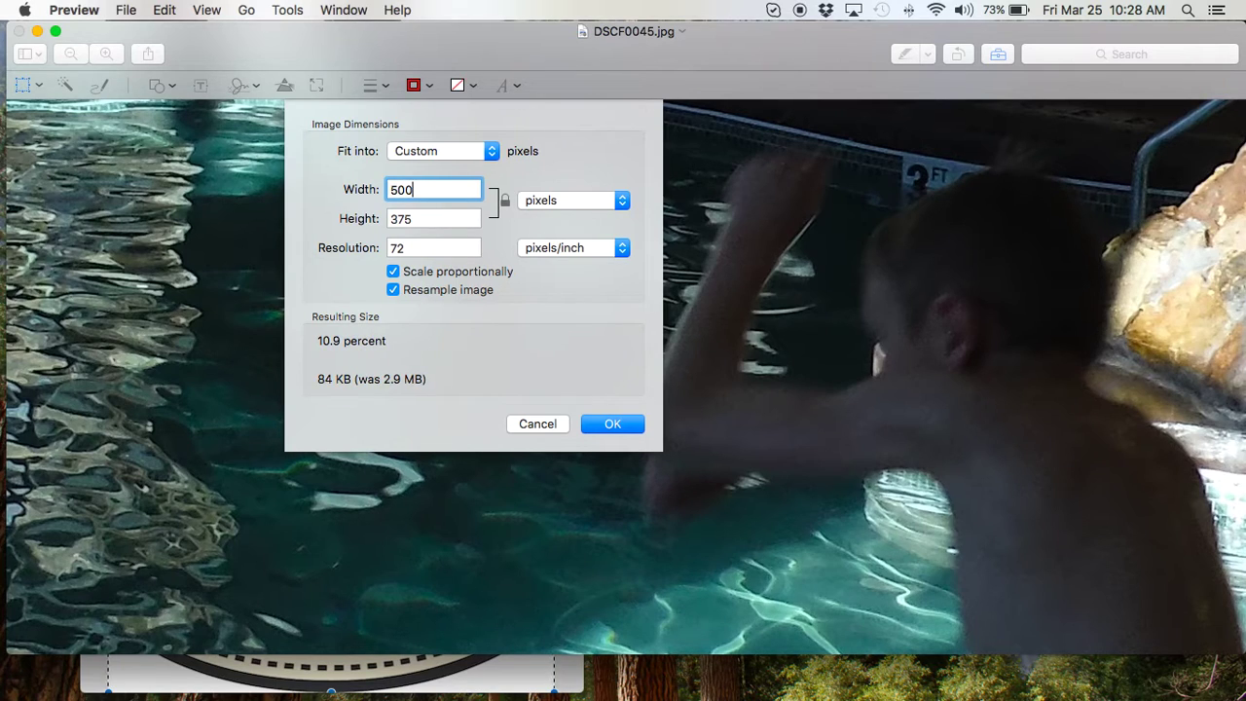
pyautogui.press('BackSpace')
pyautogui.press('BackSpace')
pyautogui.press('BackSpace')
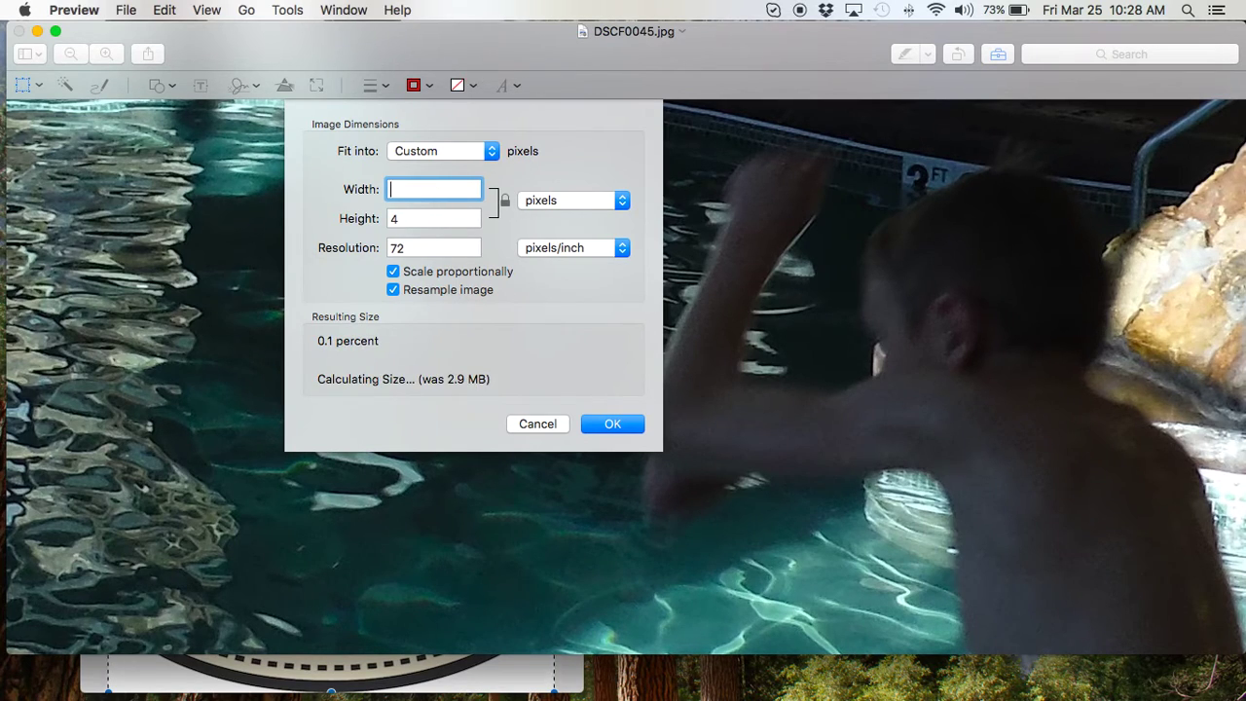
pyautogui.write('1200')
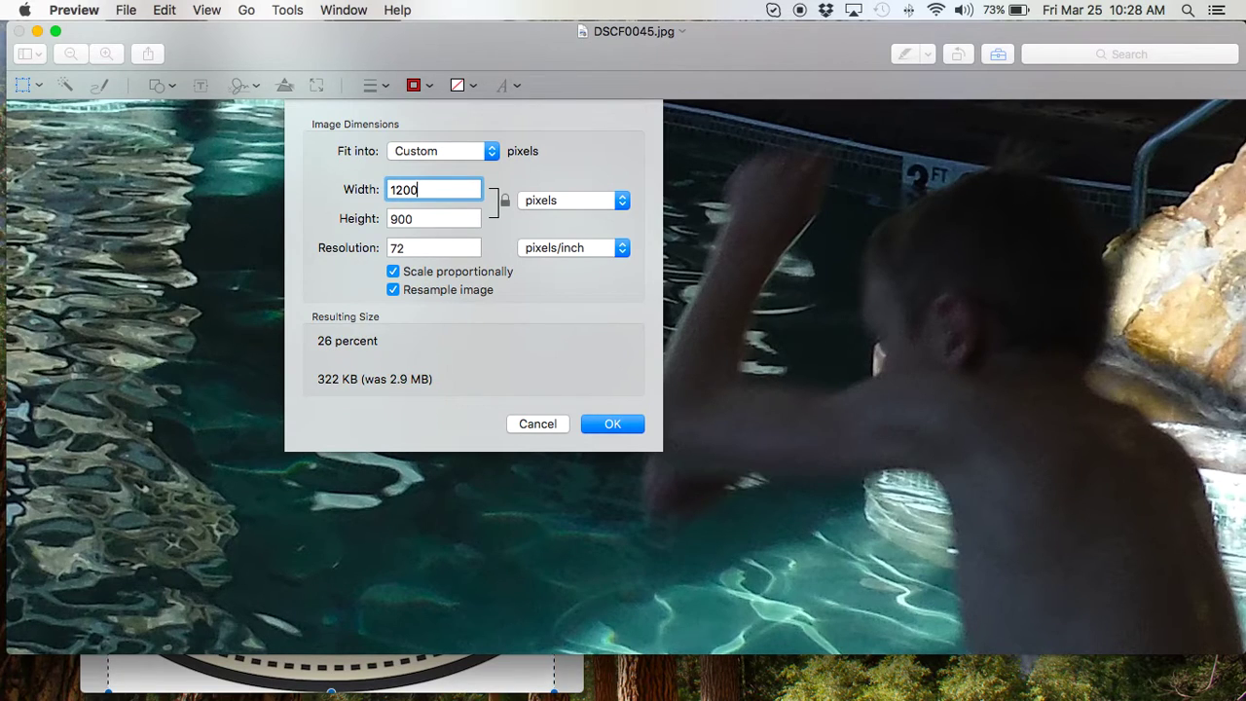
pyautogui.press('BackSpace')
pyautogui.press('BackSpace')
pyautogui.press('BackSpace')
pyautogui.press('BackSpace')
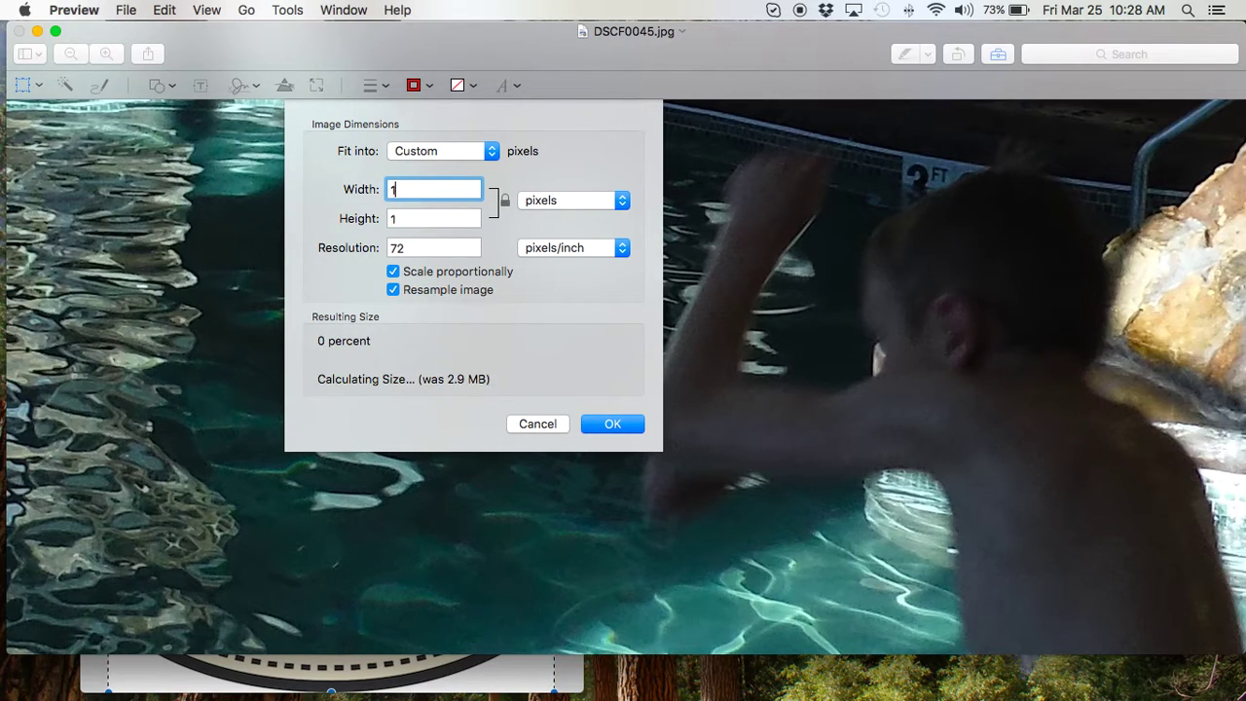
pyautogui.write('800')
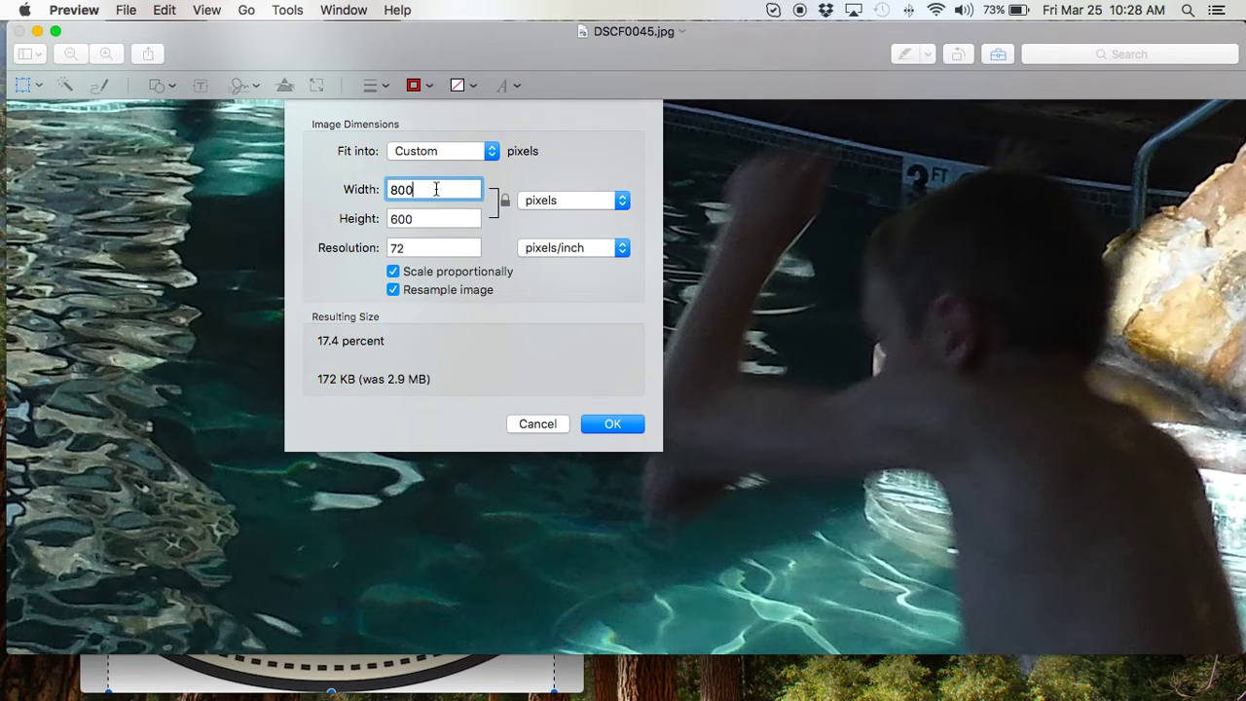
pyautogui.moveTo(436, 189); pyautogui.dragTo(340, 188)
pyautogui.write('2000')
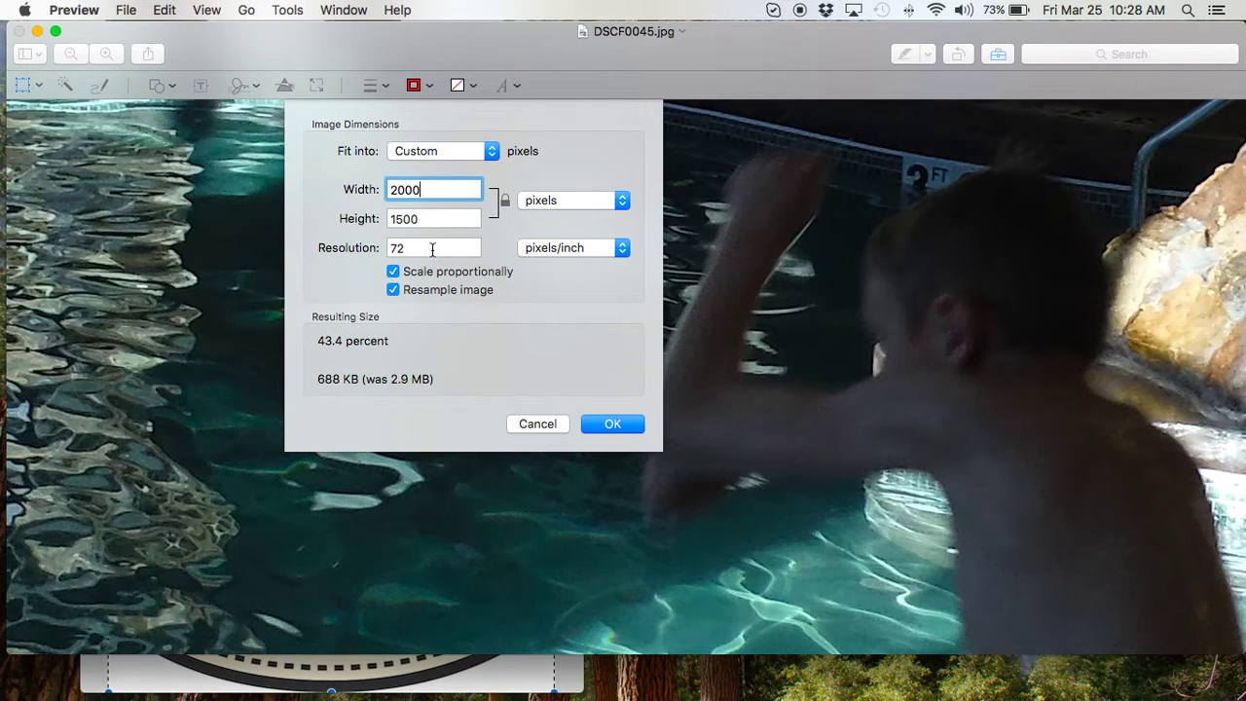
pyautogui.doubleClick(395, 248)
pyautogui.click(428, 249)
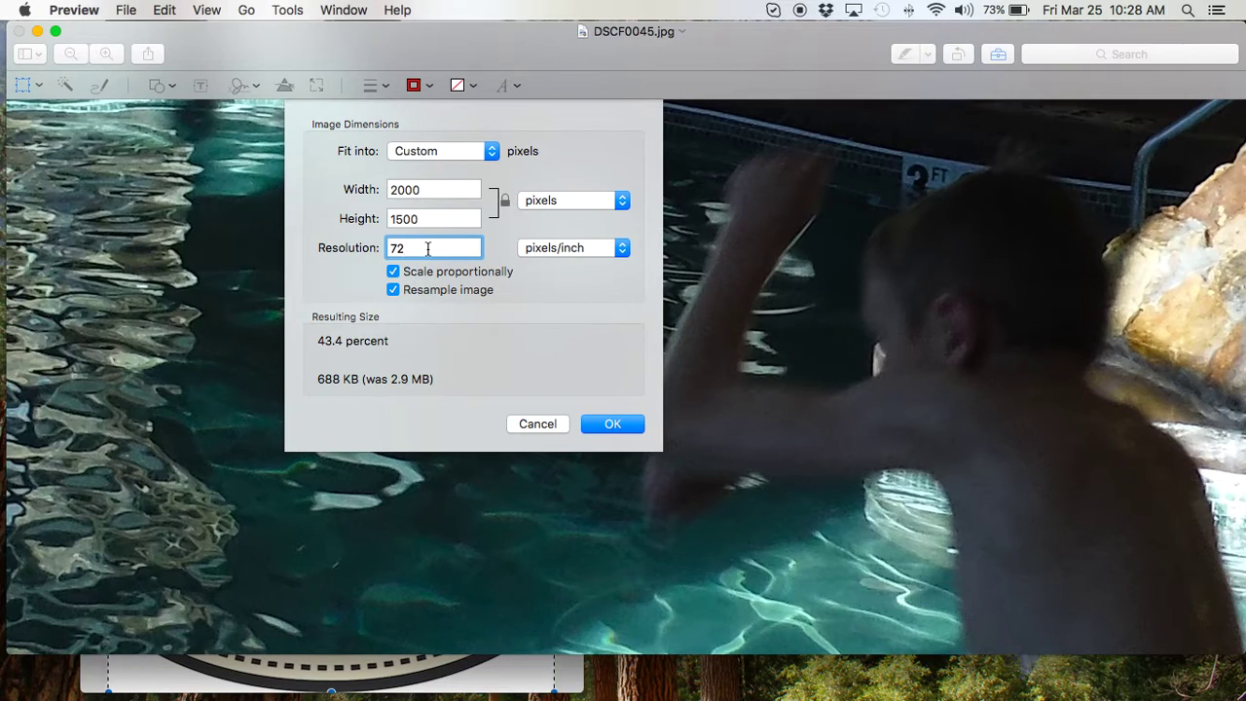
pyautogui.click(564, 248)
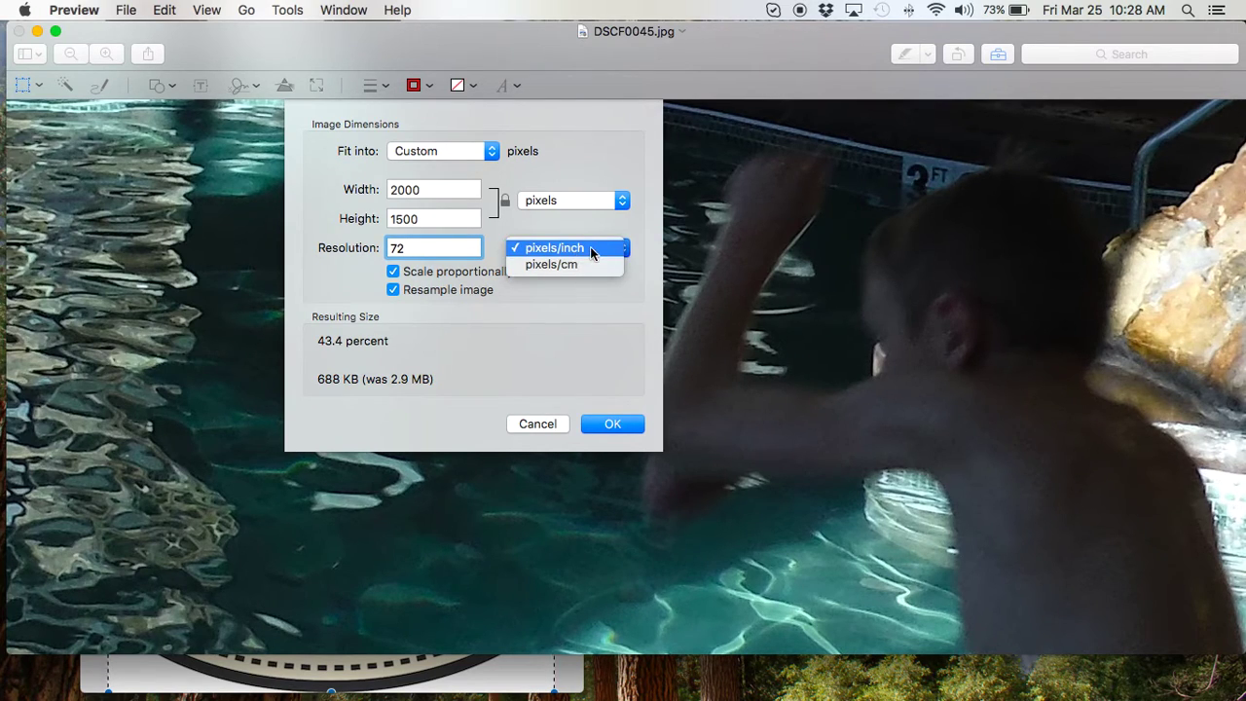
# Step: Switch width and height units to inches and try a new width in inches
pyautogui.click(590, 246)
pyautogui.click(549, 202)
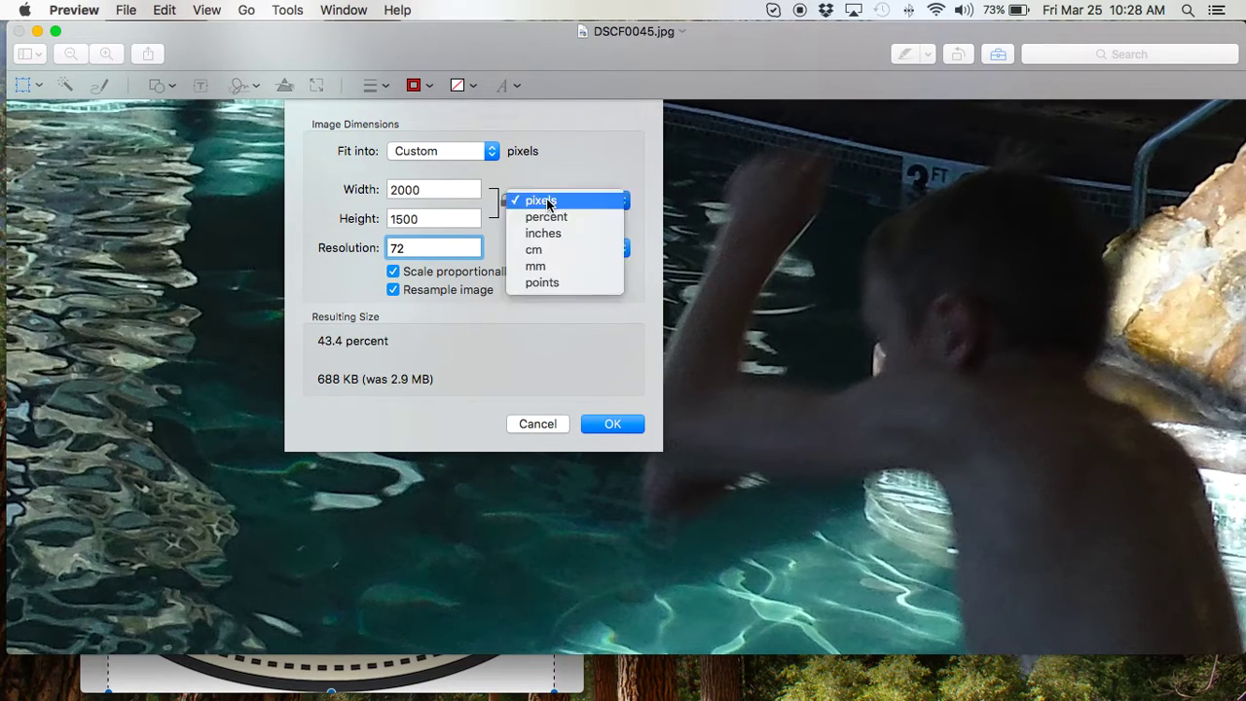
pyautogui.click(550, 232)
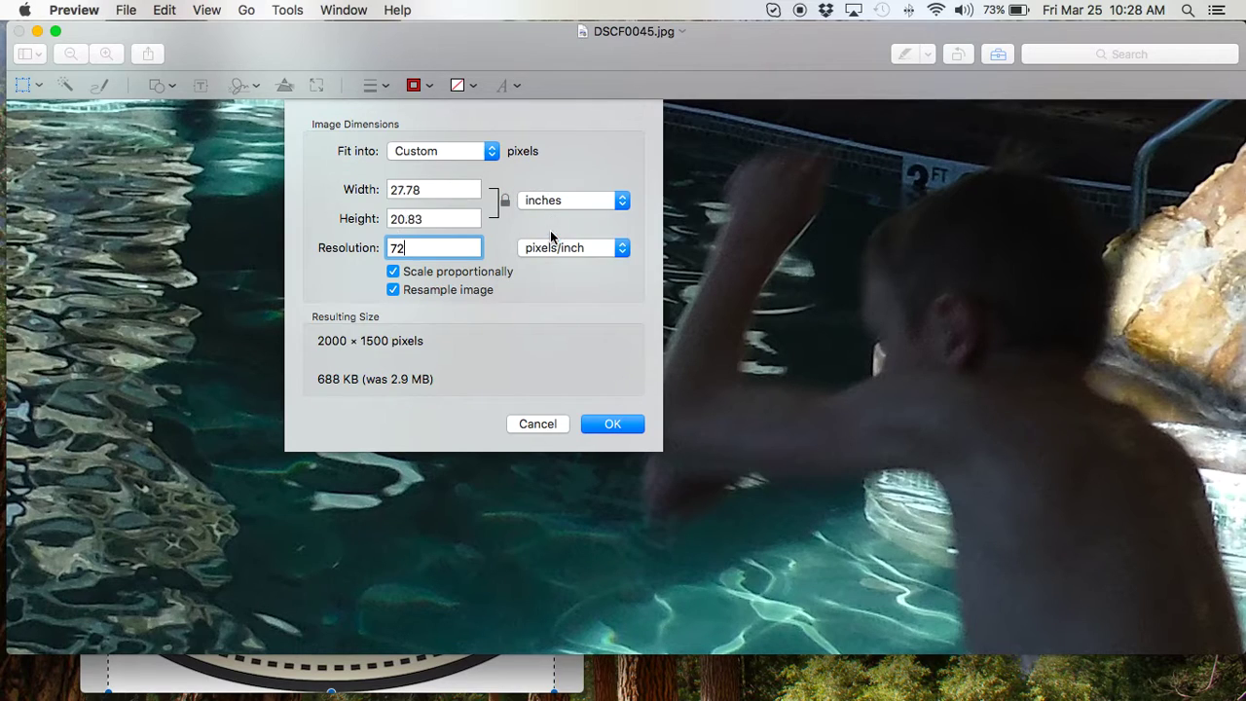
pyautogui.click(457, 190)
pyautogui.moveTo(420, 189); pyautogui.dragTo(312, 188)
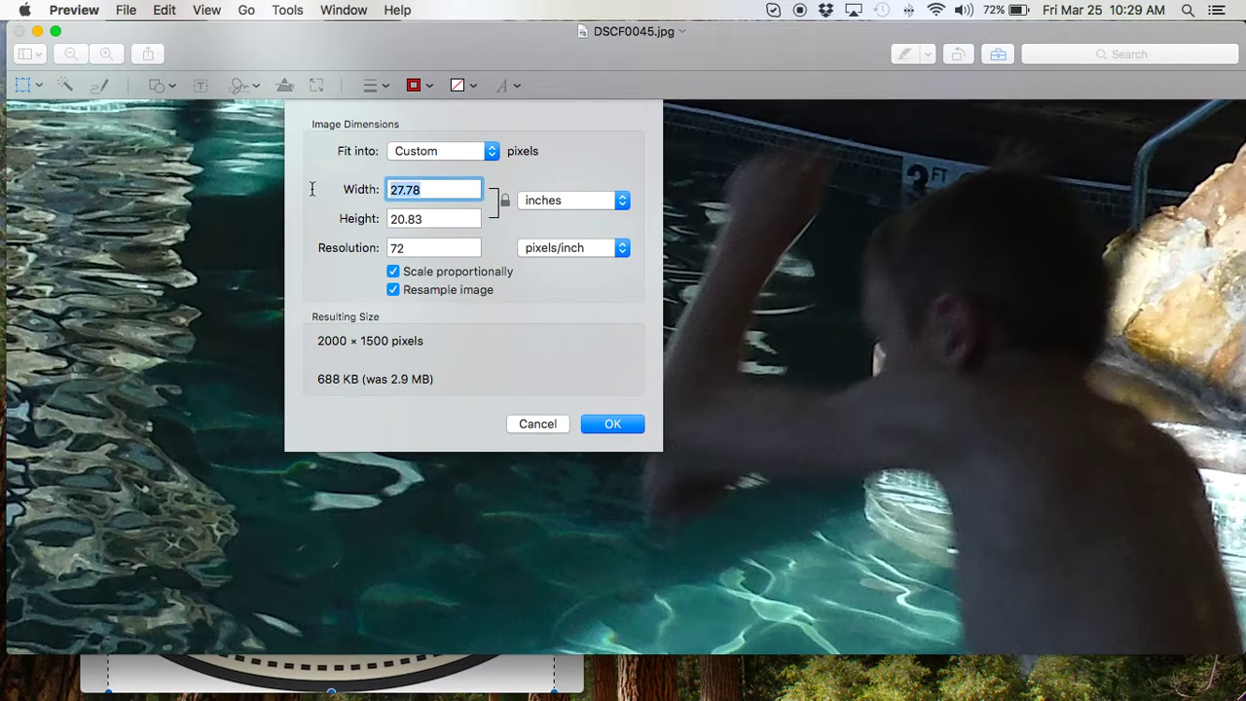
pyautogui.write('5')
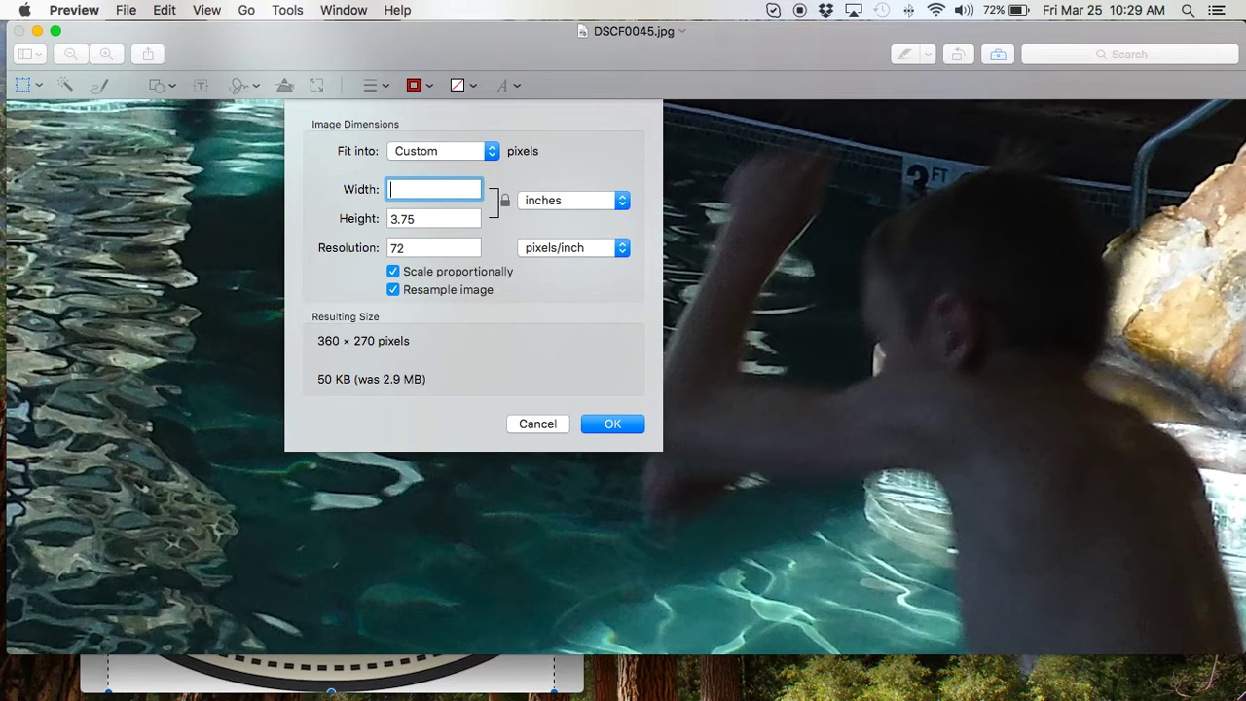
pyautogui.write('7')
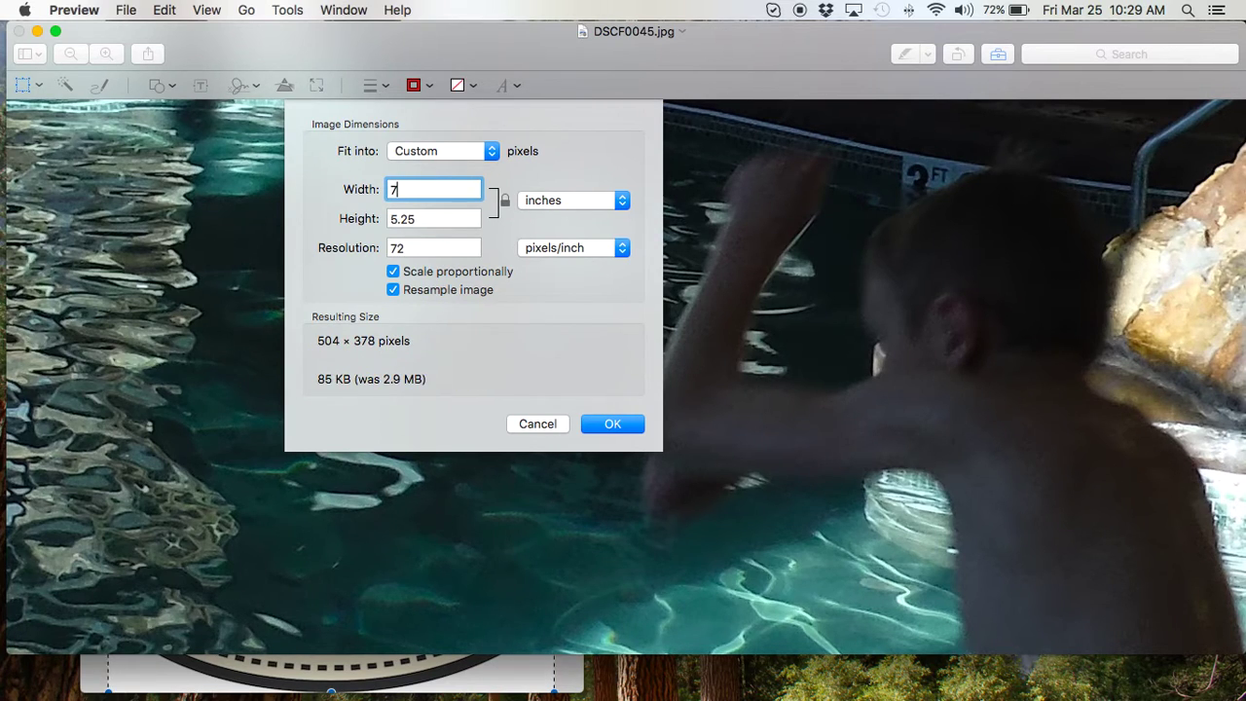
pyautogui.click(417, 220)
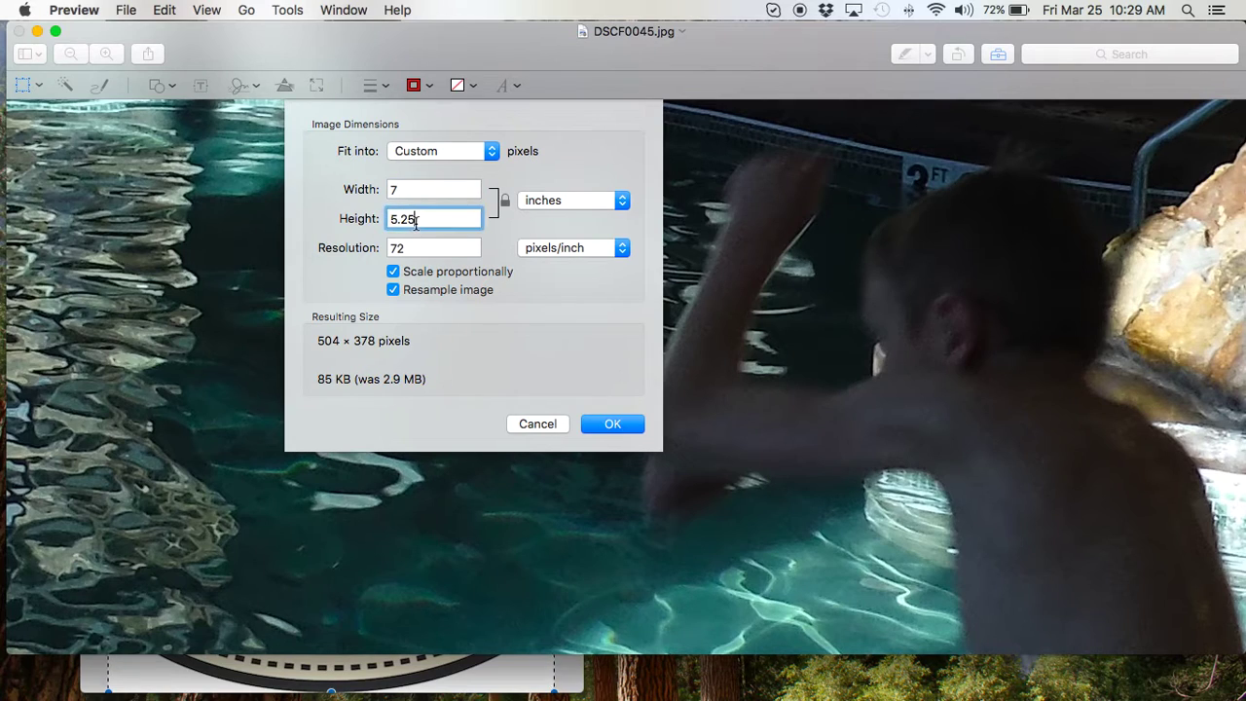
# Step: Return to pixels, enter width 800 (800 × 600), then cancel the resize
pyautogui.click(562, 201)
pyautogui.click(535, 171)
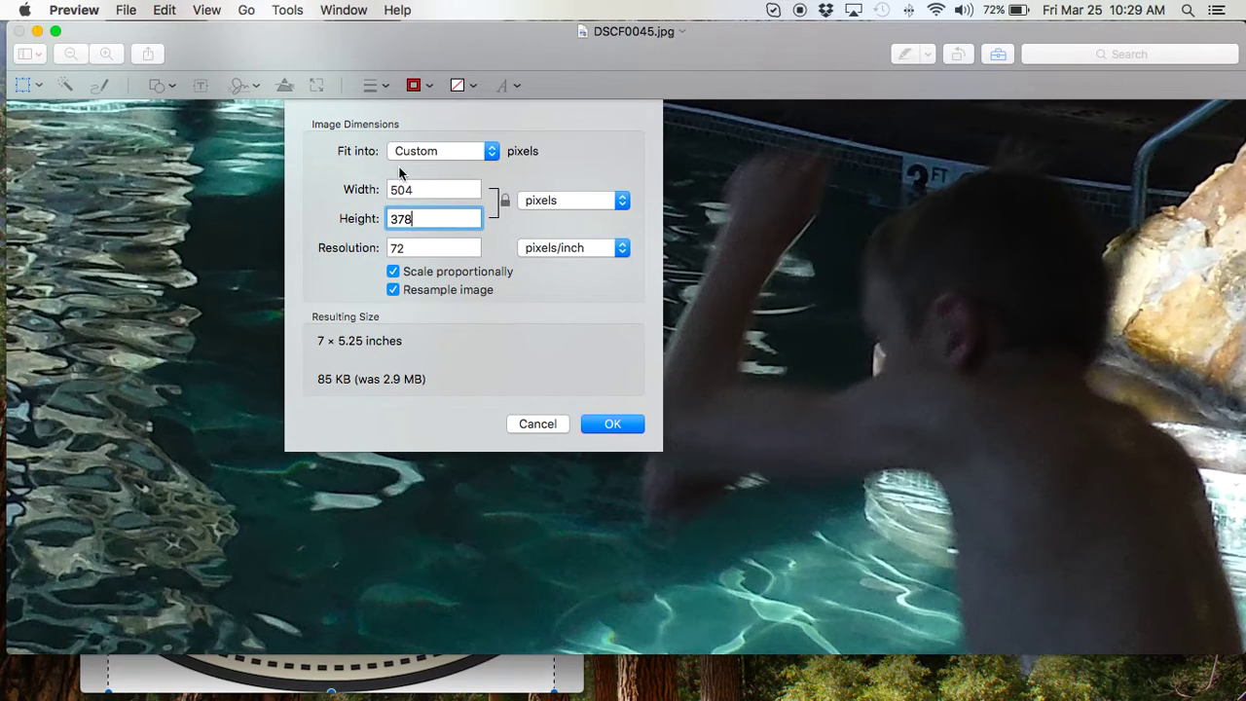
pyautogui.click(420, 194)
pyautogui.moveTo(421, 195); pyautogui.dragTo(328, 181)
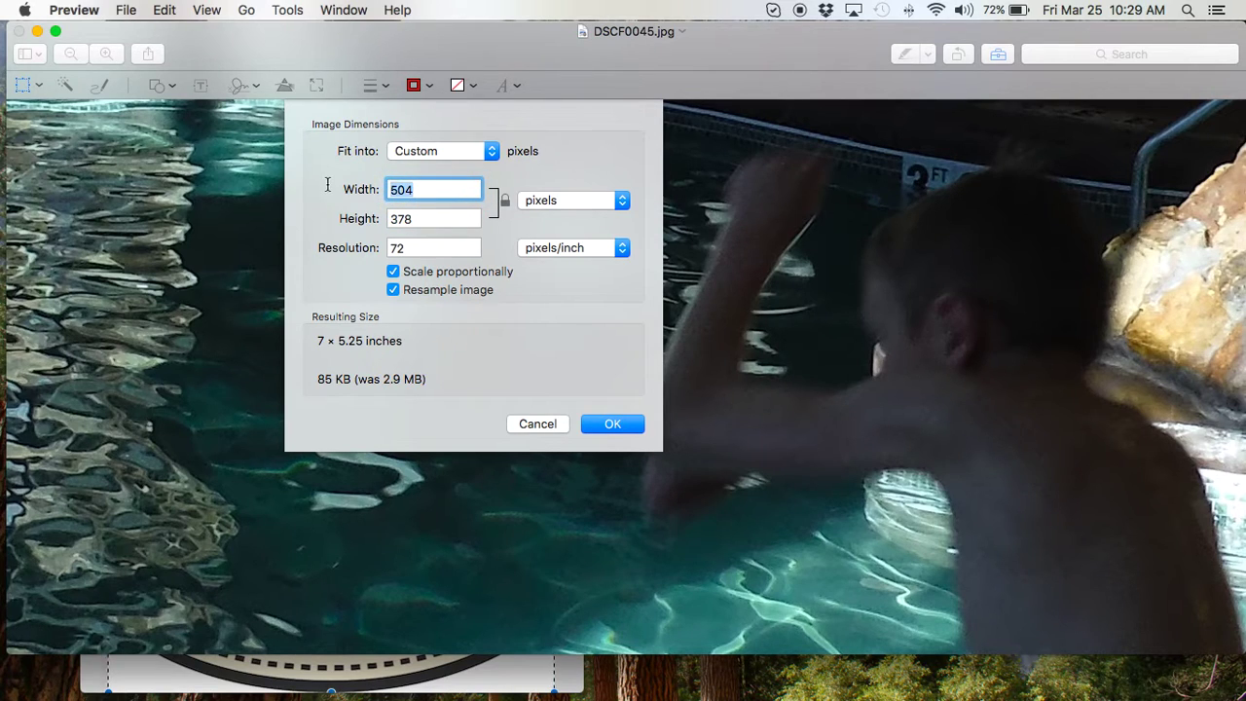
pyautogui.write('800')
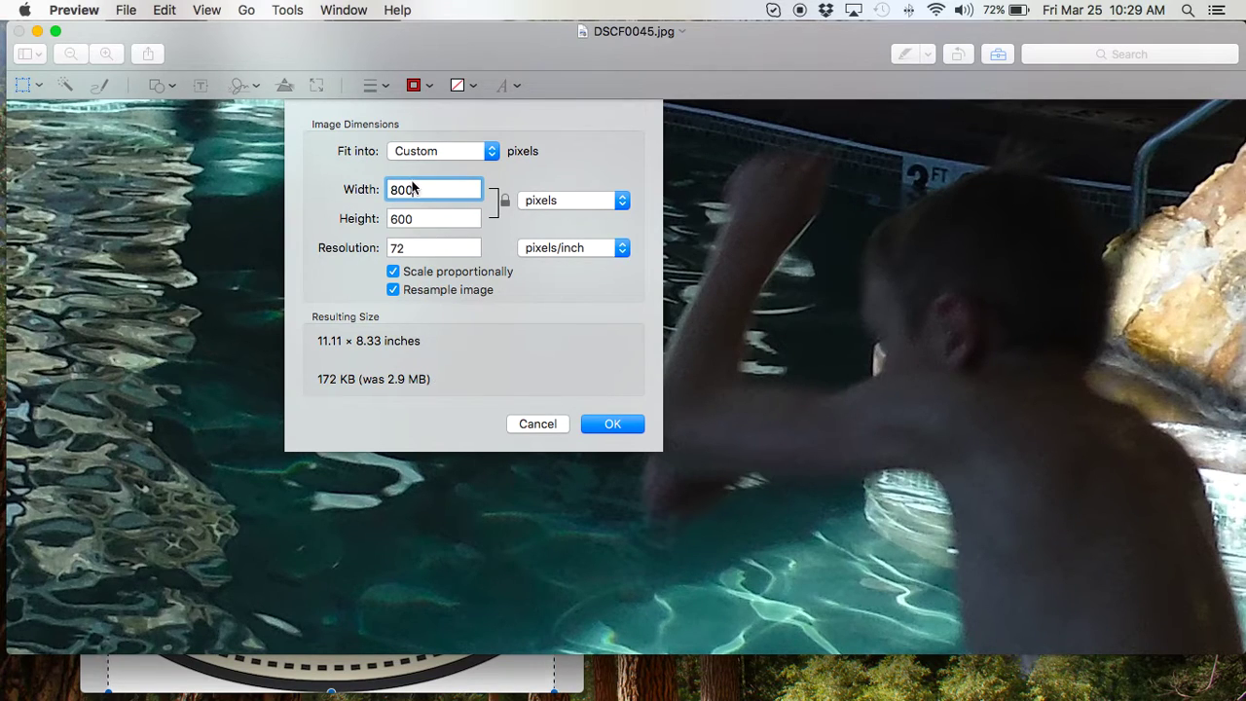
pyautogui.click(538, 424)
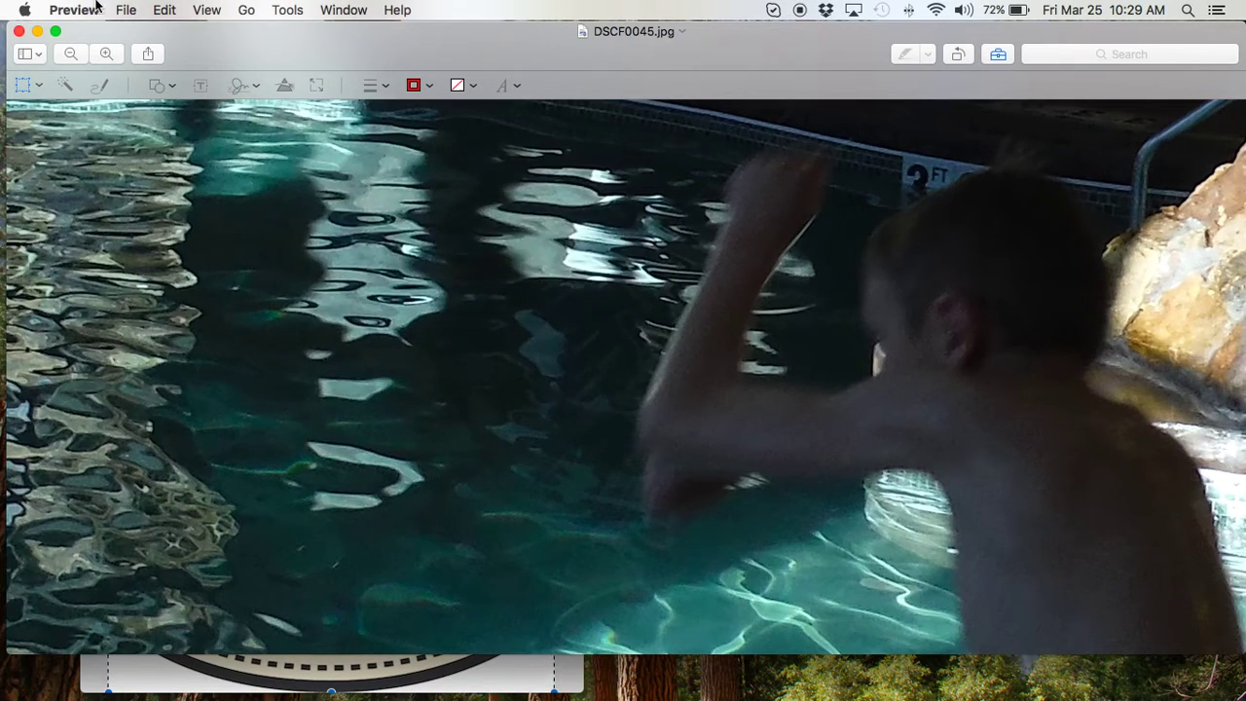
# Step: Close the Preview windows and duplicate DSCF0045.jpg as DSCF0045 2.jpg just below the original
pyautogui.click(20, 31)
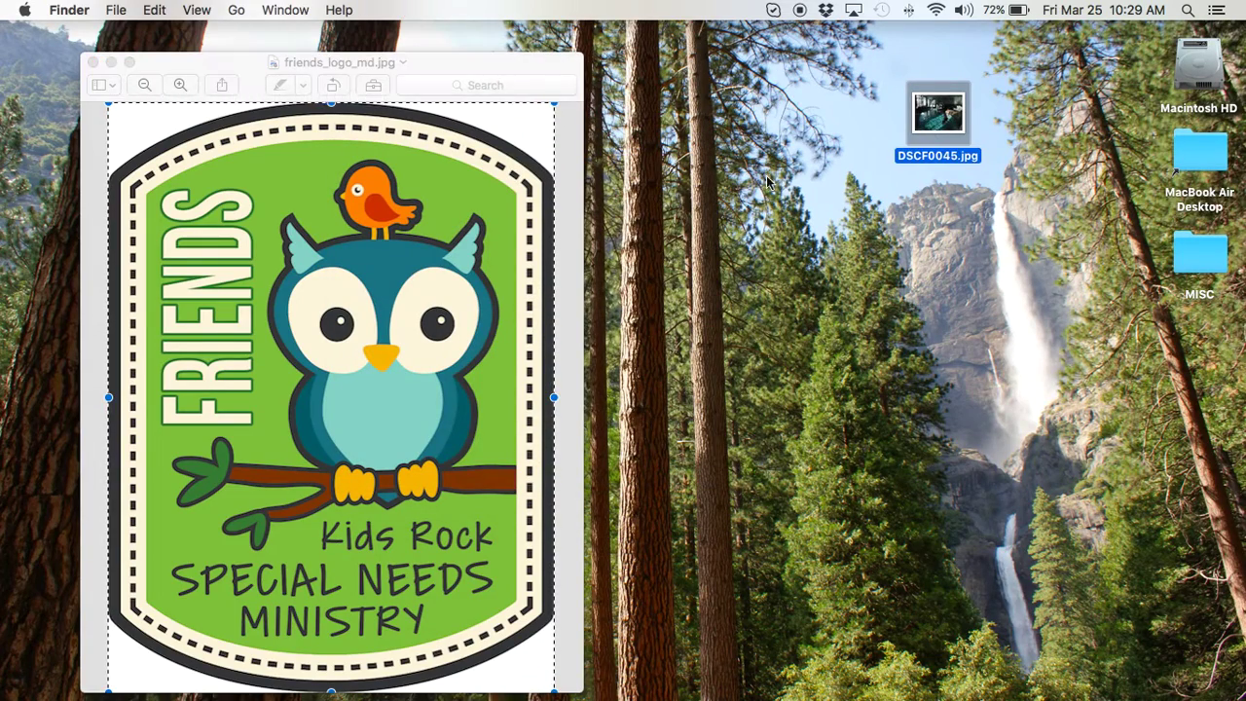
pyautogui.click(93, 63)
pyautogui.click(721, 108)
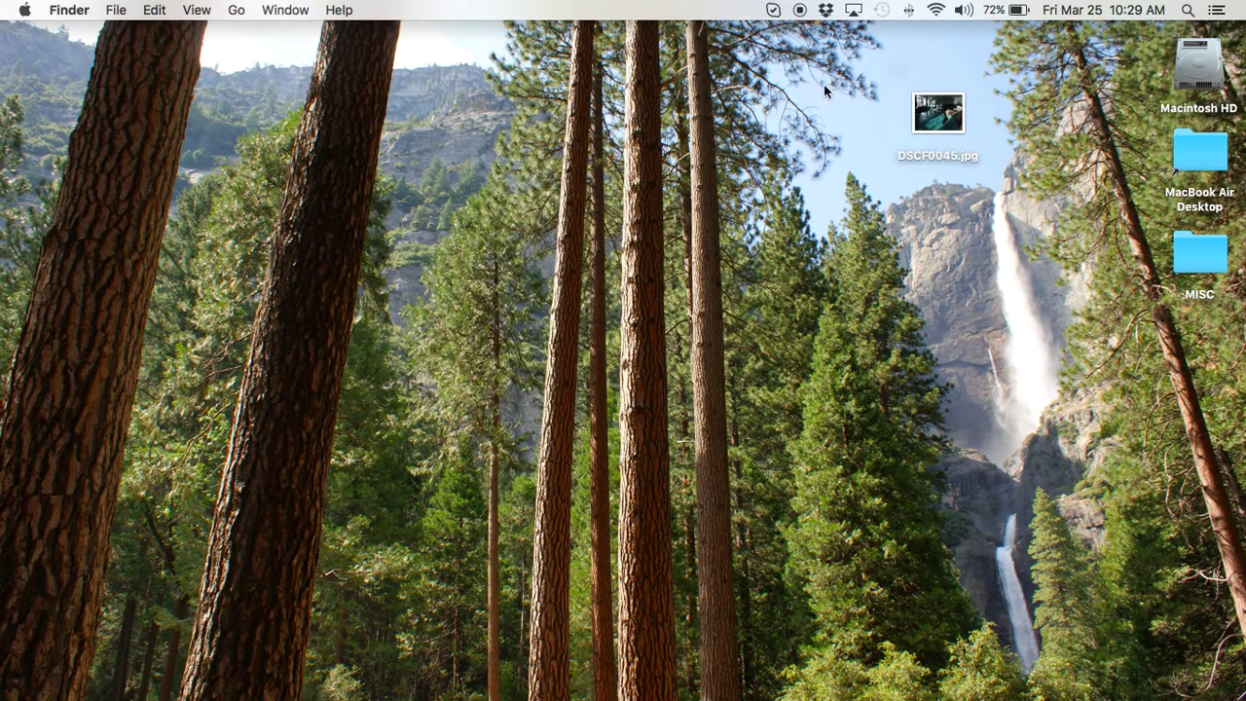
pyautogui.click(910, 115)
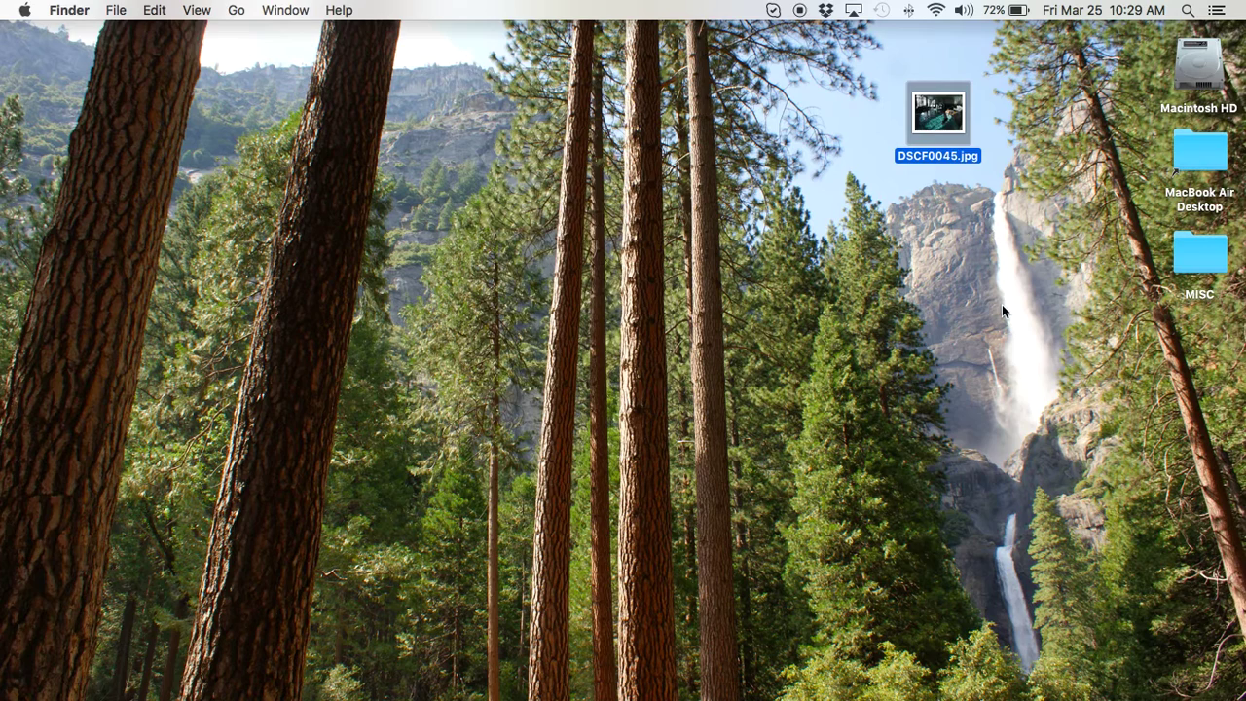
pyautogui.click(984, 277)
pyautogui.click(929, 126)
pyautogui.press('super+c')
pyautogui.press('super+v')
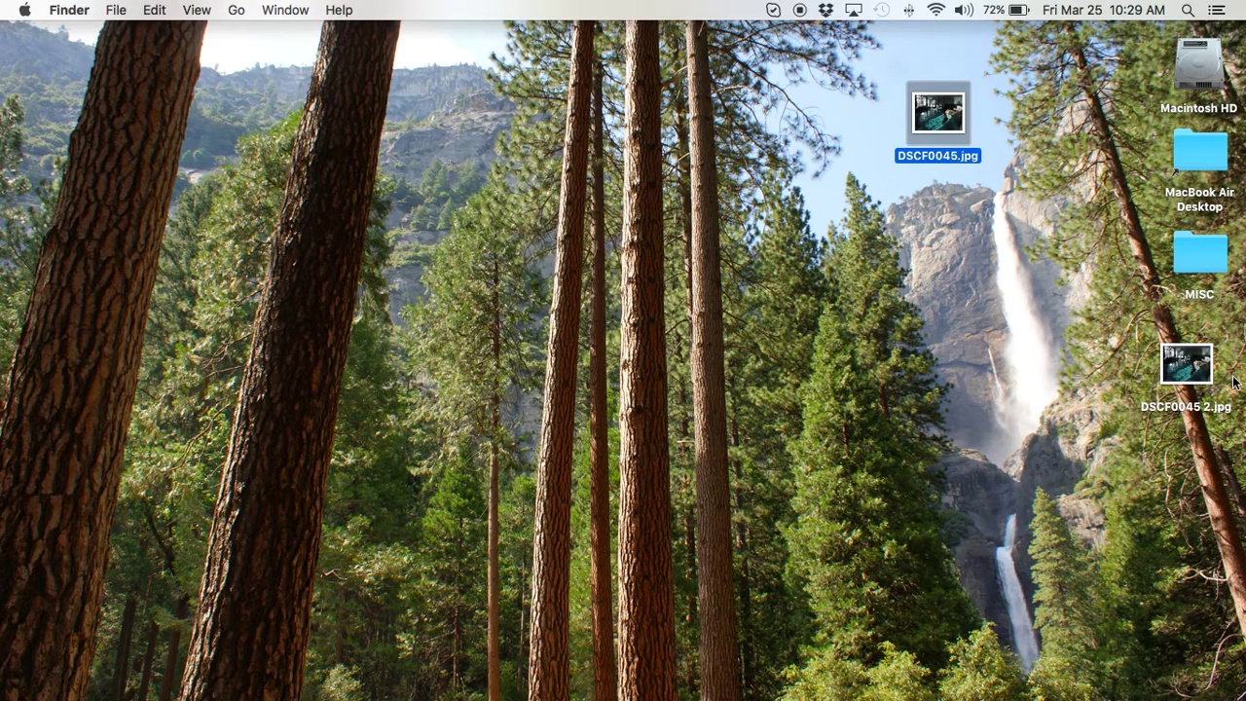
pyautogui.moveTo(1188, 370); pyautogui.dragTo(943, 216)
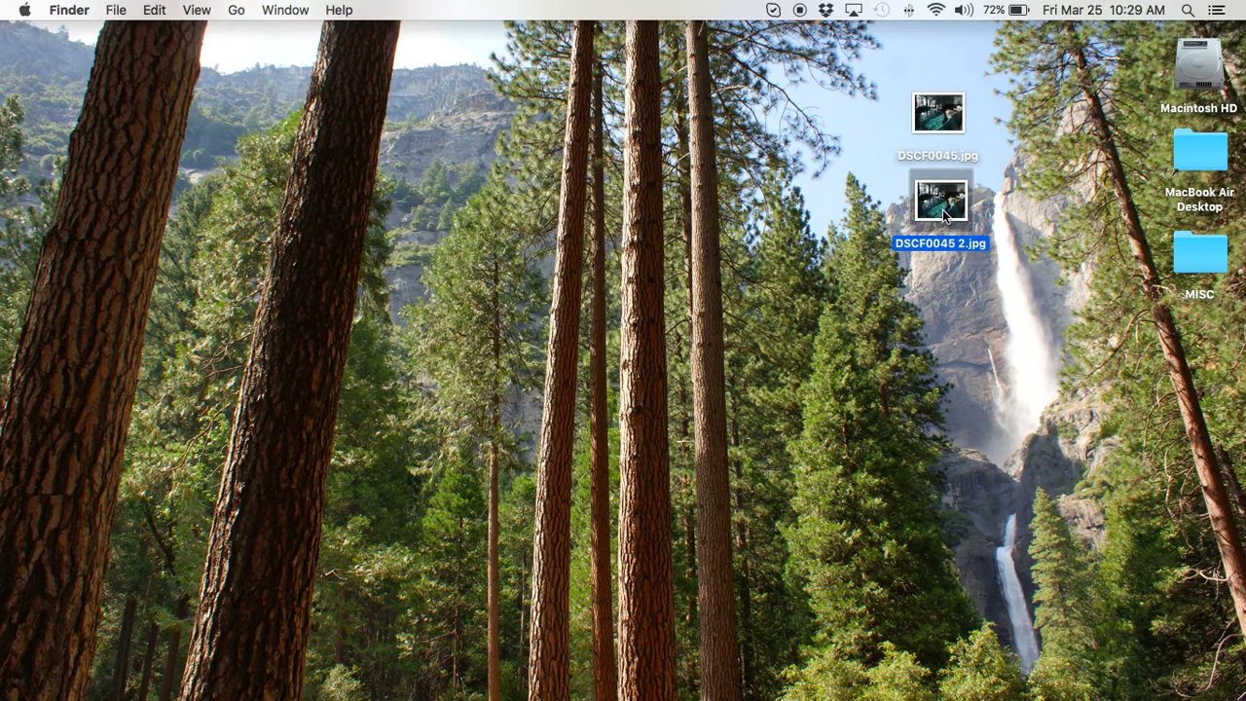
# Step: Open DSCF0045 2.jpg, resize it to 800 × 600 pixels via Adjust Size, and zoom to fit
pyautogui.doubleClick(943, 216)
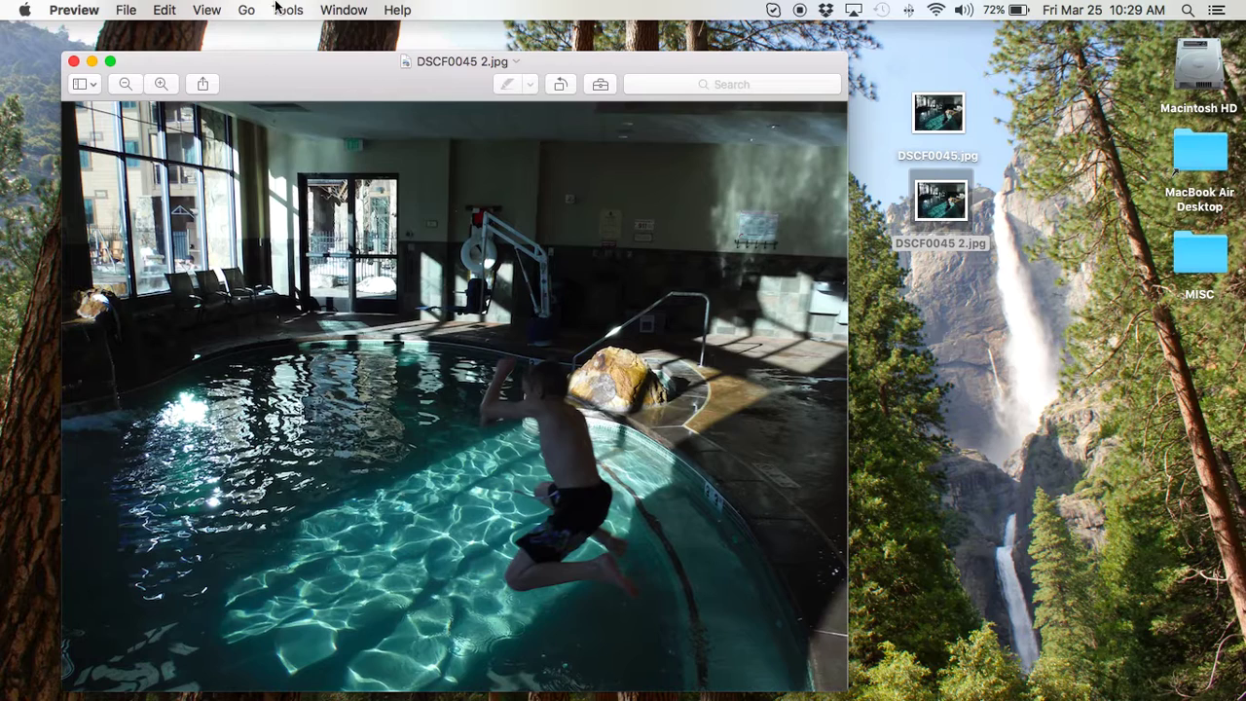
pyautogui.click(287, 10)
pyautogui.click(319, 93)
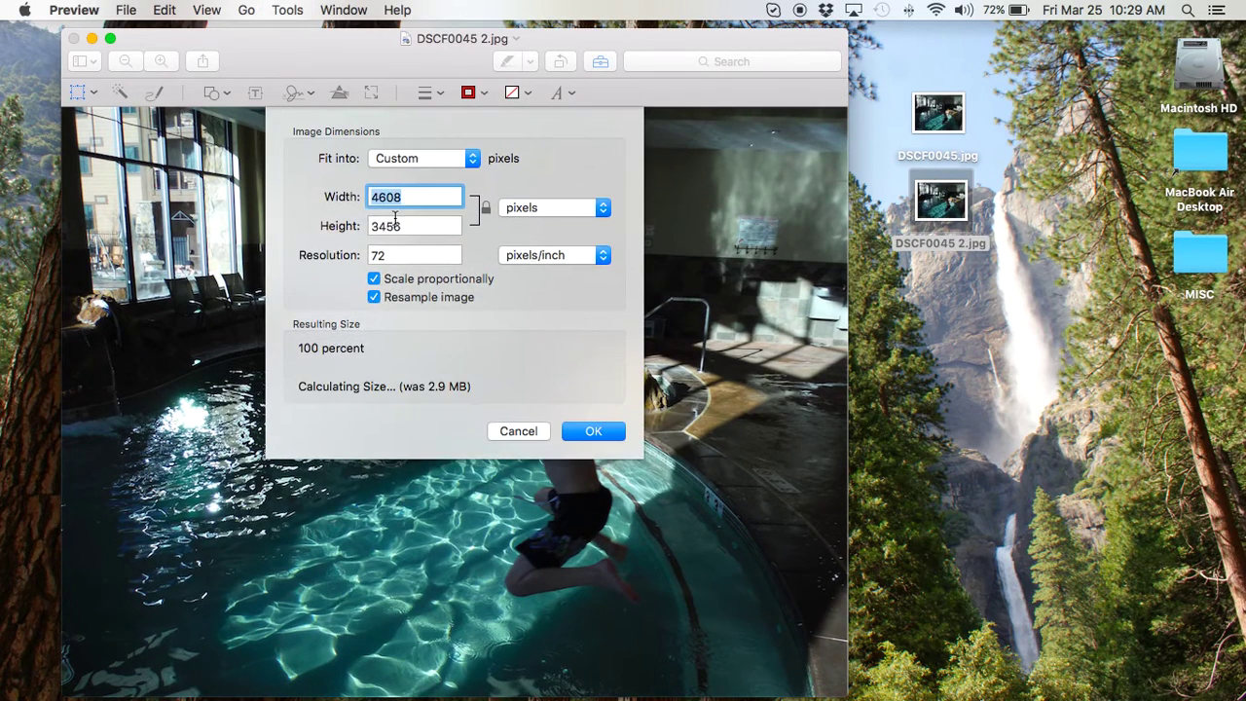
pyautogui.write('800')
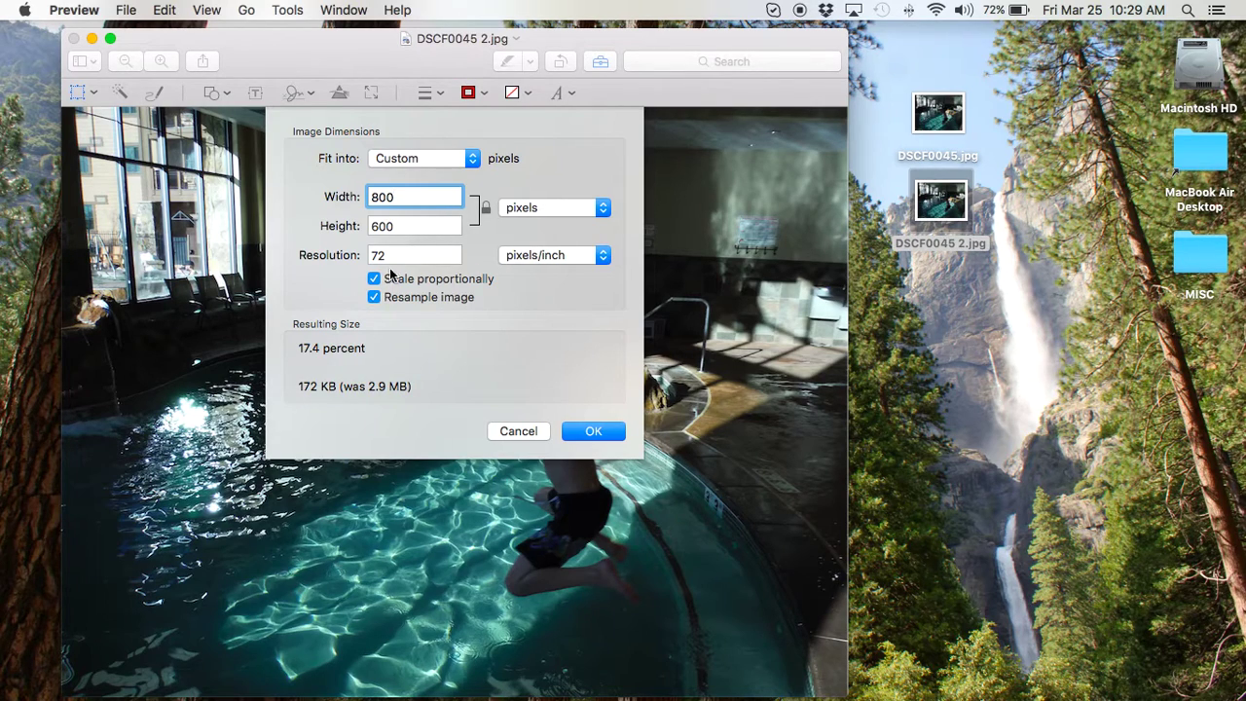
pyautogui.click(587, 431)
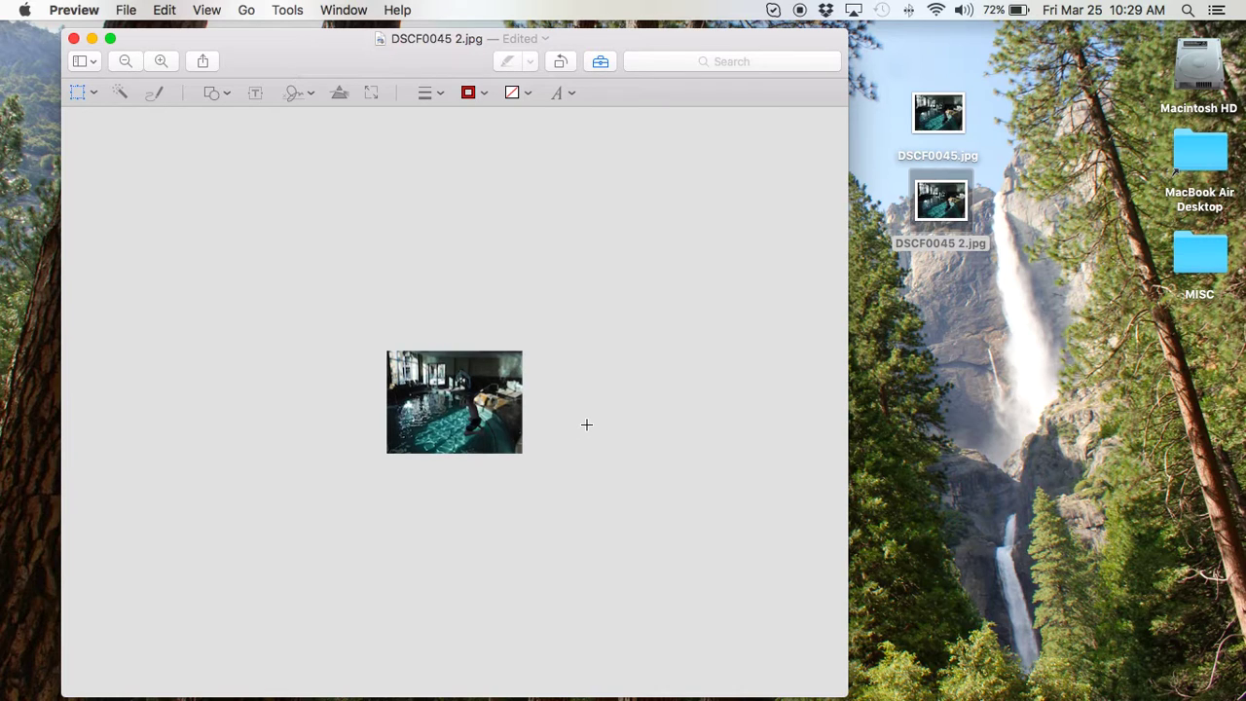
pyautogui.press('super+9')
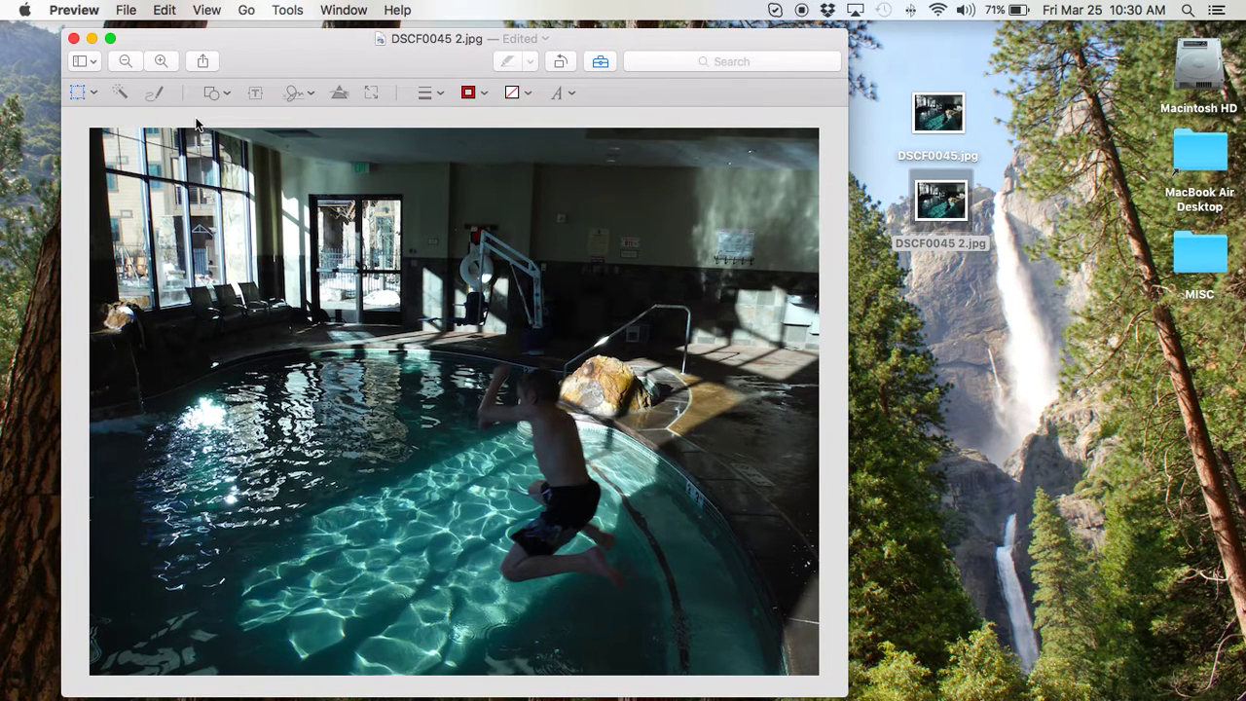
pyautogui.moveTo(14, 26)
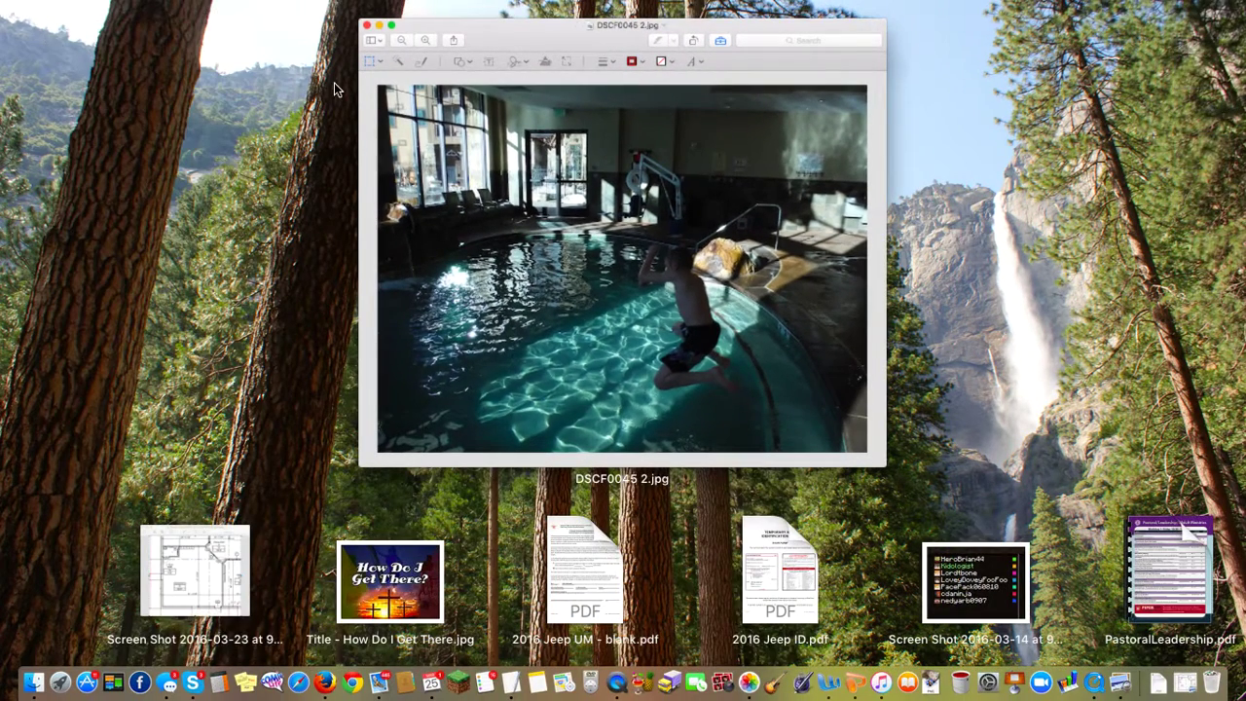
pyautogui.click(334, 82)
# Step: Compare Get Info for DSCF0045.jpg (2.9 MB) and DSCF0045 2.jpg (167 KB), then close both
pyautogui.click(73, 39)
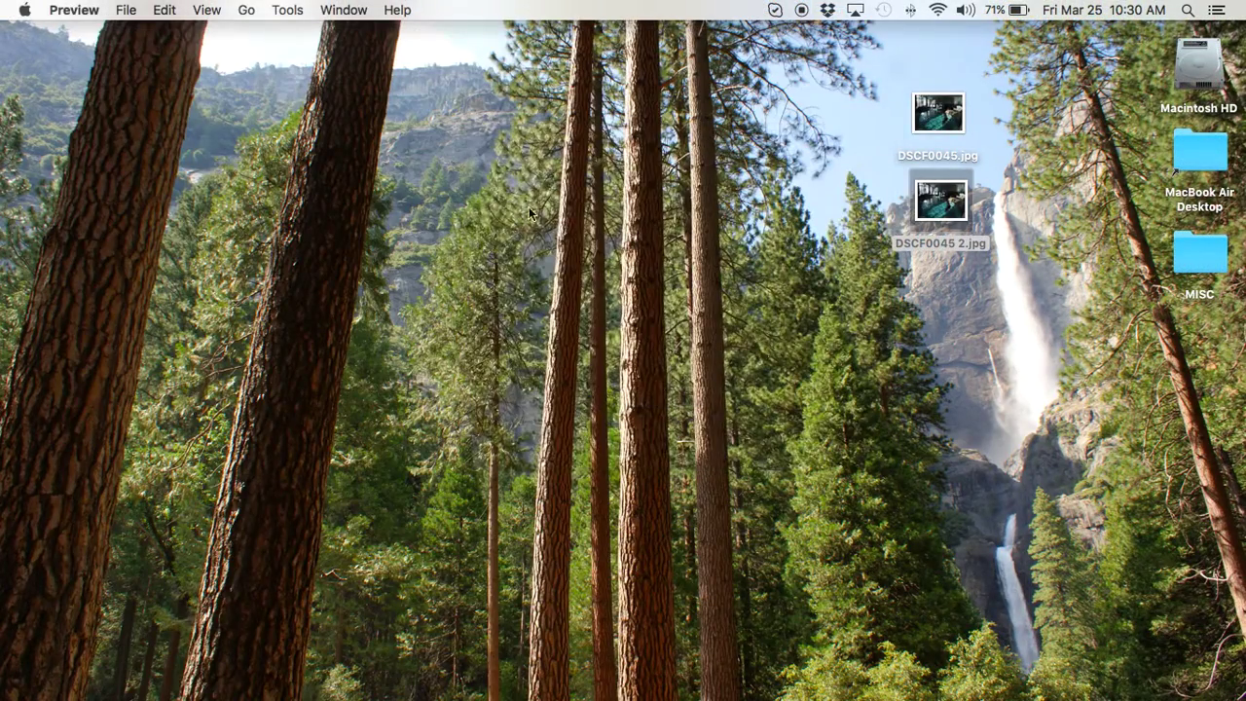
pyautogui.click(961, 117)
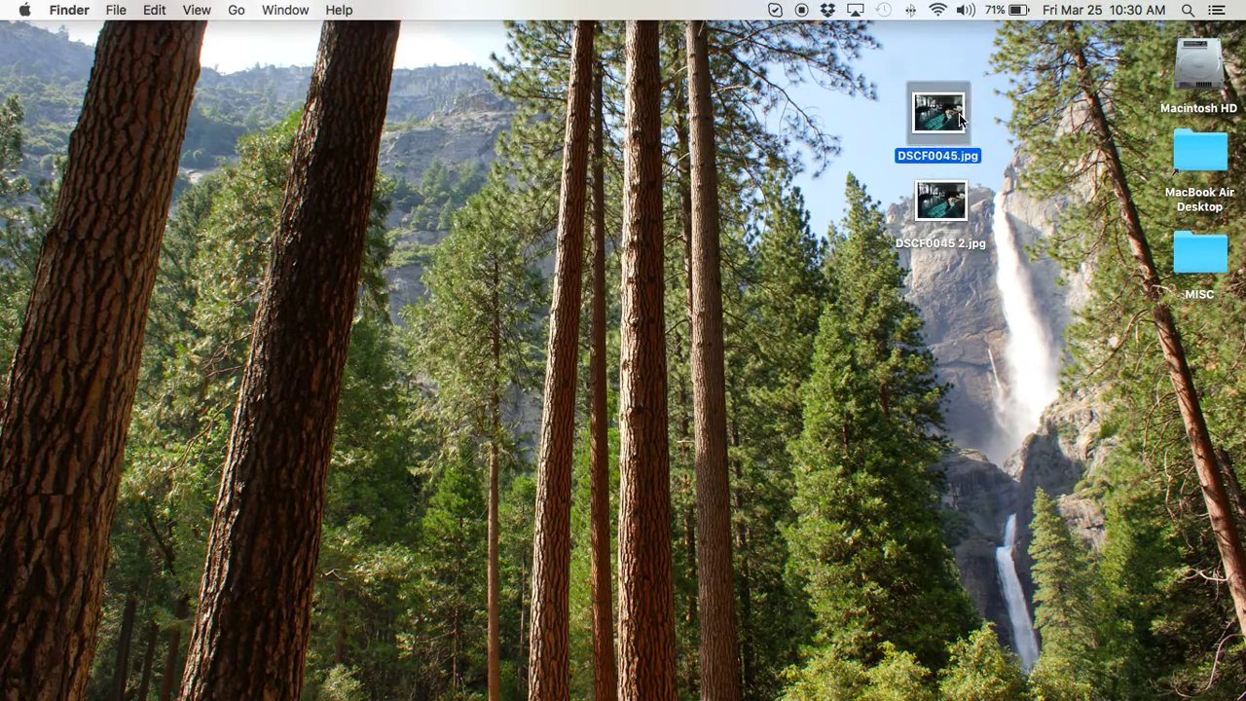
pyautogui.press('super+i')
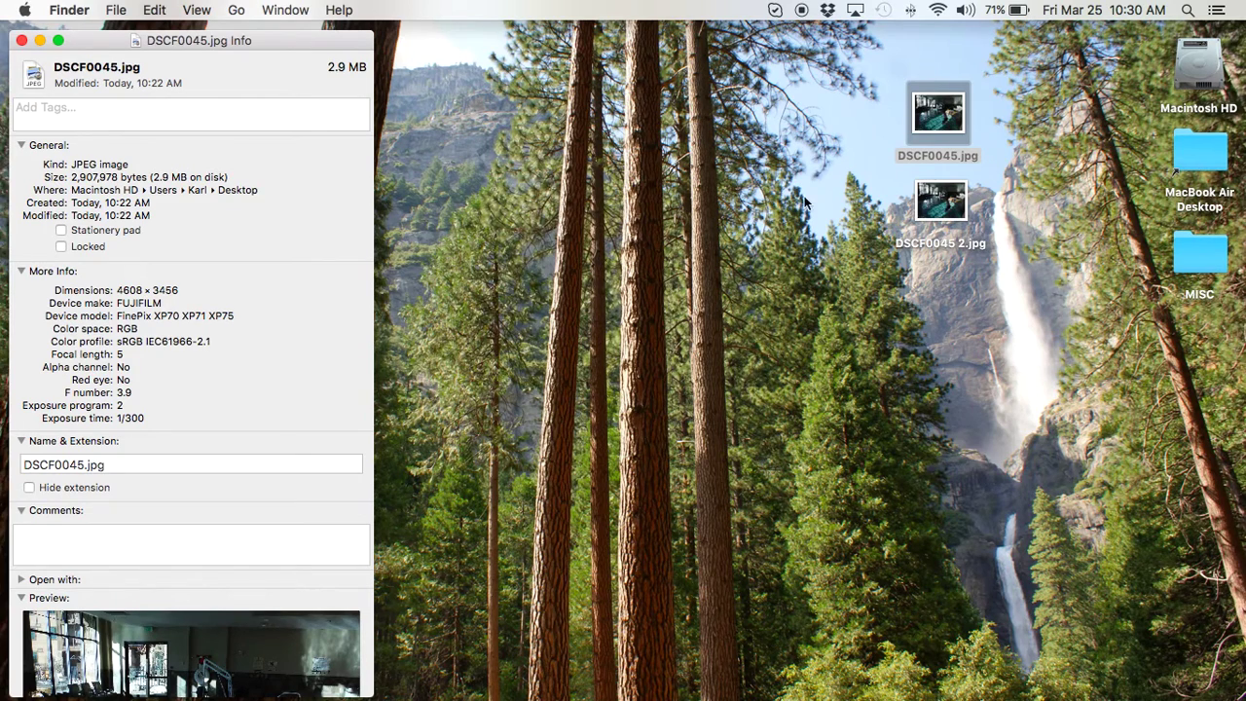
pyautogui.click(940, 205)
pyautogui.press('super+i')
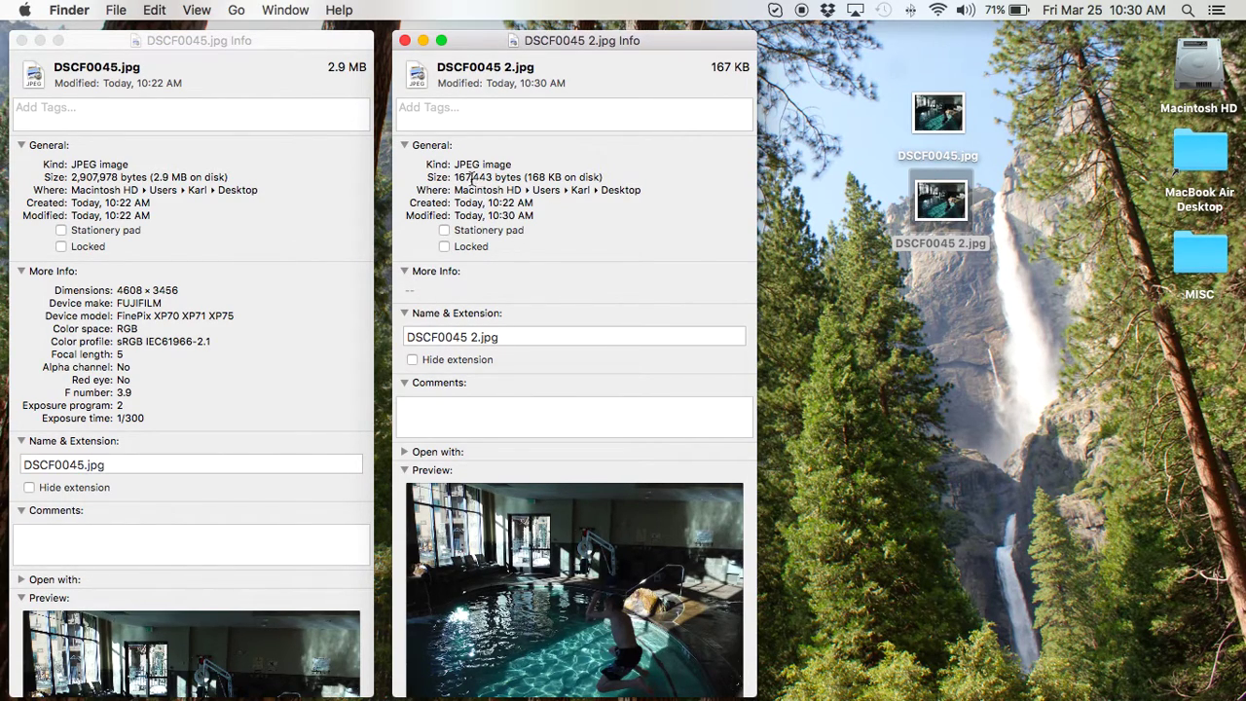
pyautogui.click(405, 272)
pyautogui.click(405, 272)
pyautogui.click(405, 41)
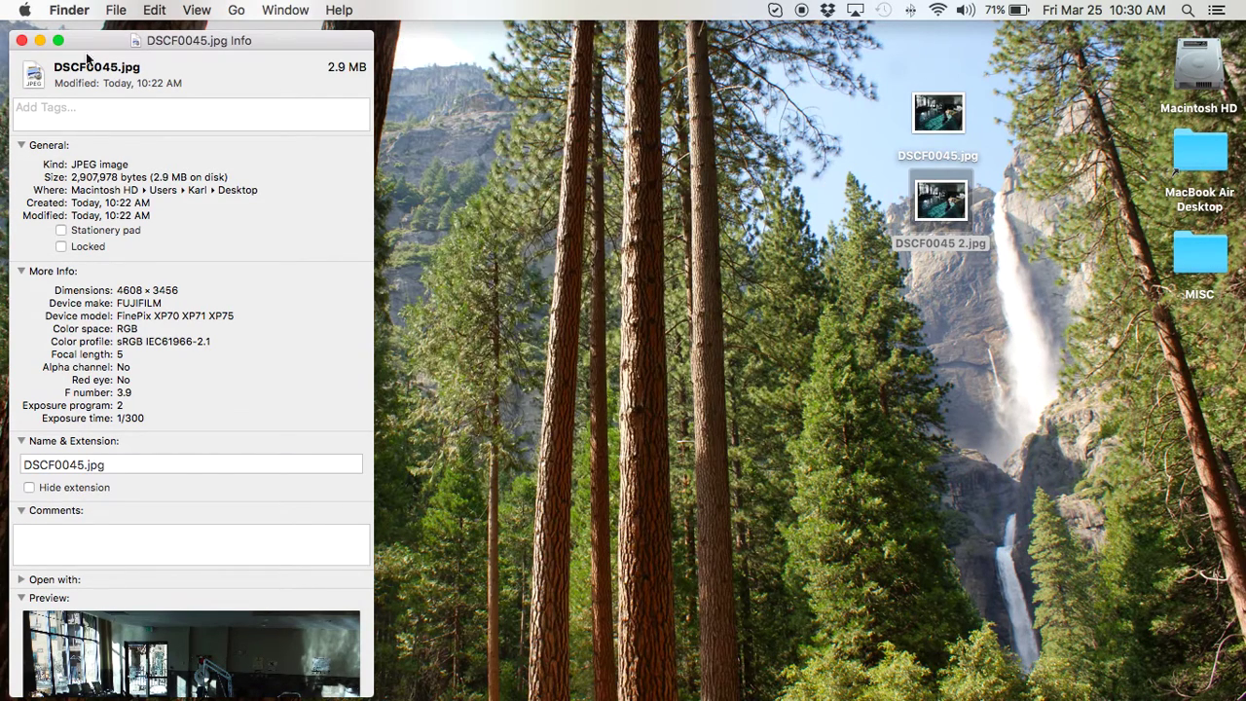
pyautogui.click(23, 41)
# Step: Open DSCF0045 2.jpg and circle the jumping boy with a thick red oval
pyautogui.doubleClick(954, 196)
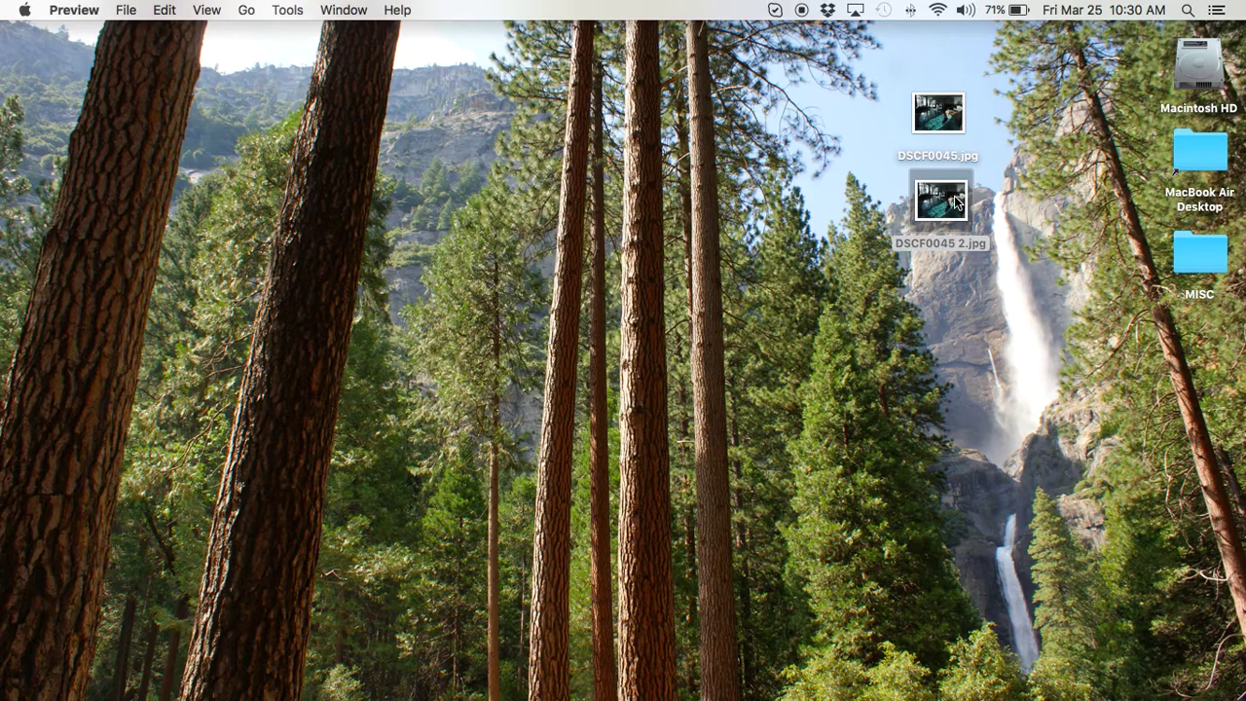
pyautogui.moveTo(617, 104); pyautogui.dragTo(665, 48)
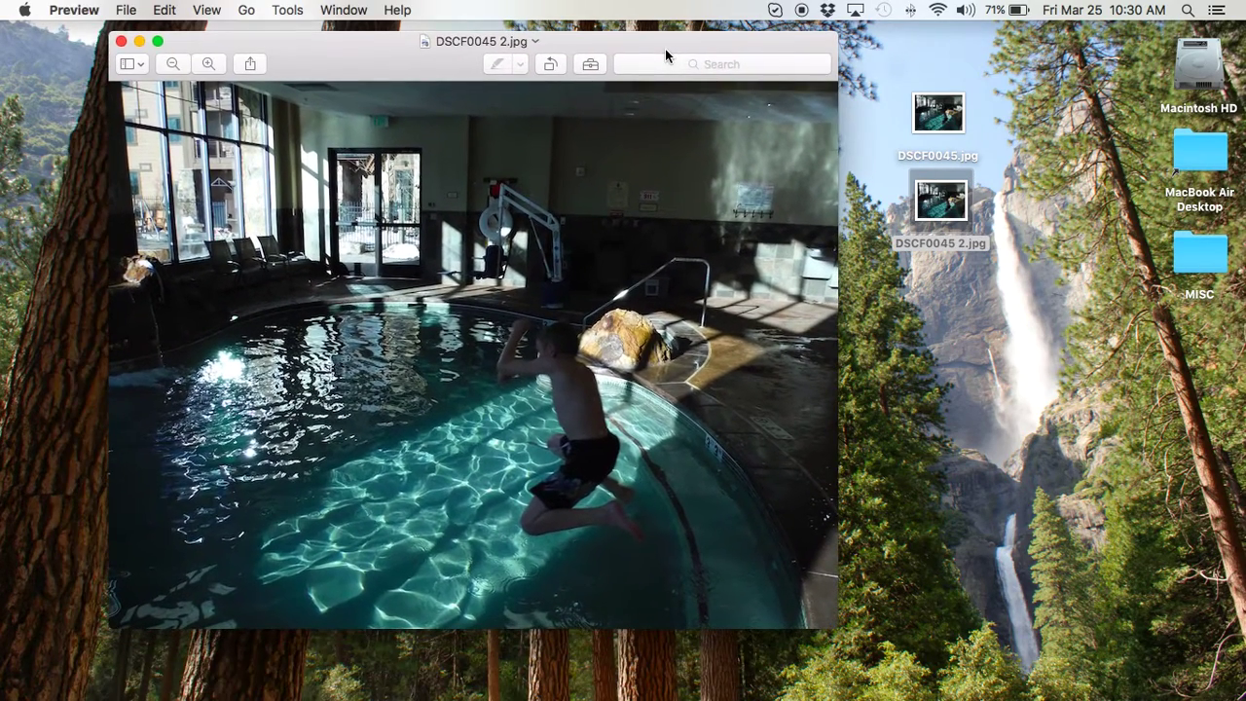
pyautogui.click(294, 12)
pyautogui.moveTo(360, 173)
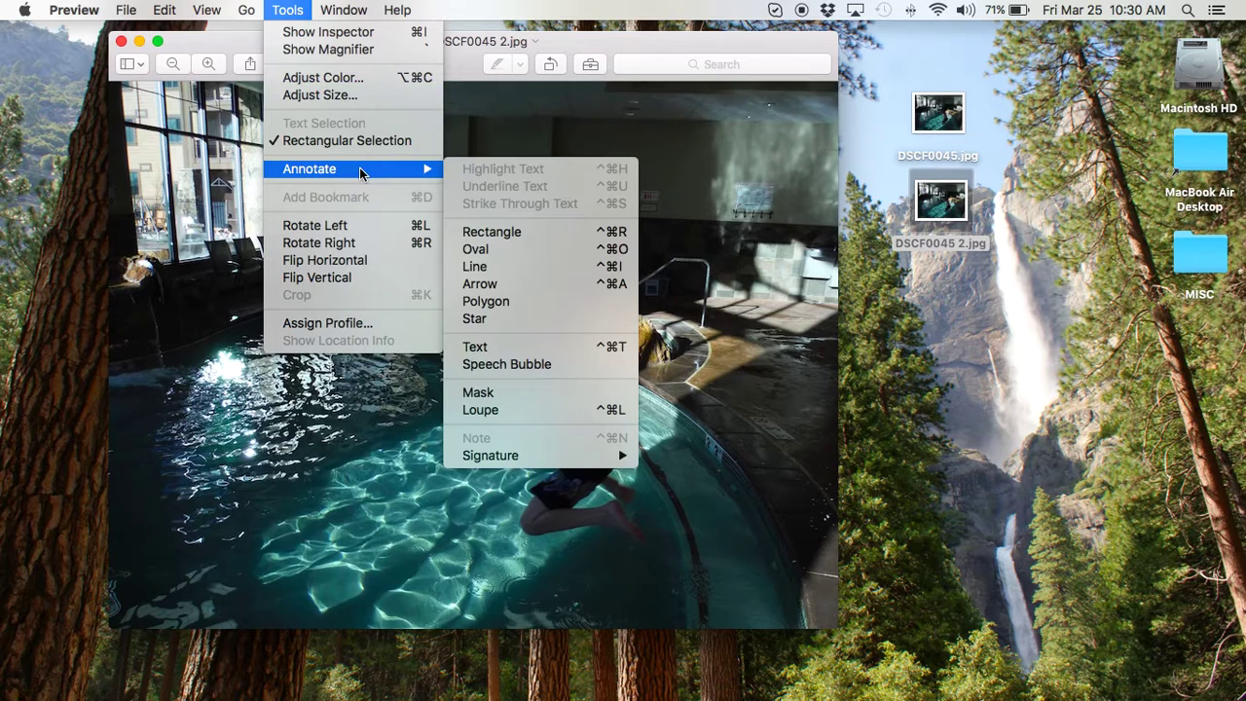
pyautogui.click(487, 249)
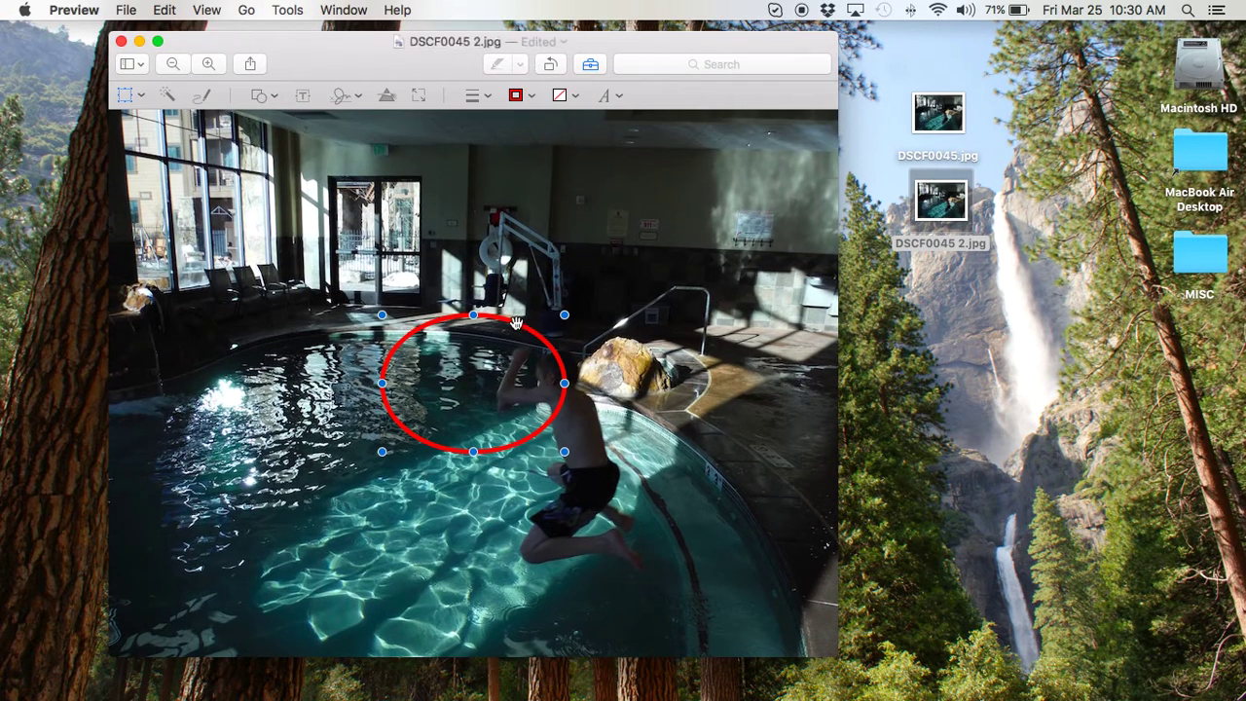
pyautogui.moveTo(532, 339); pyautogui.dragTo(598, 342)
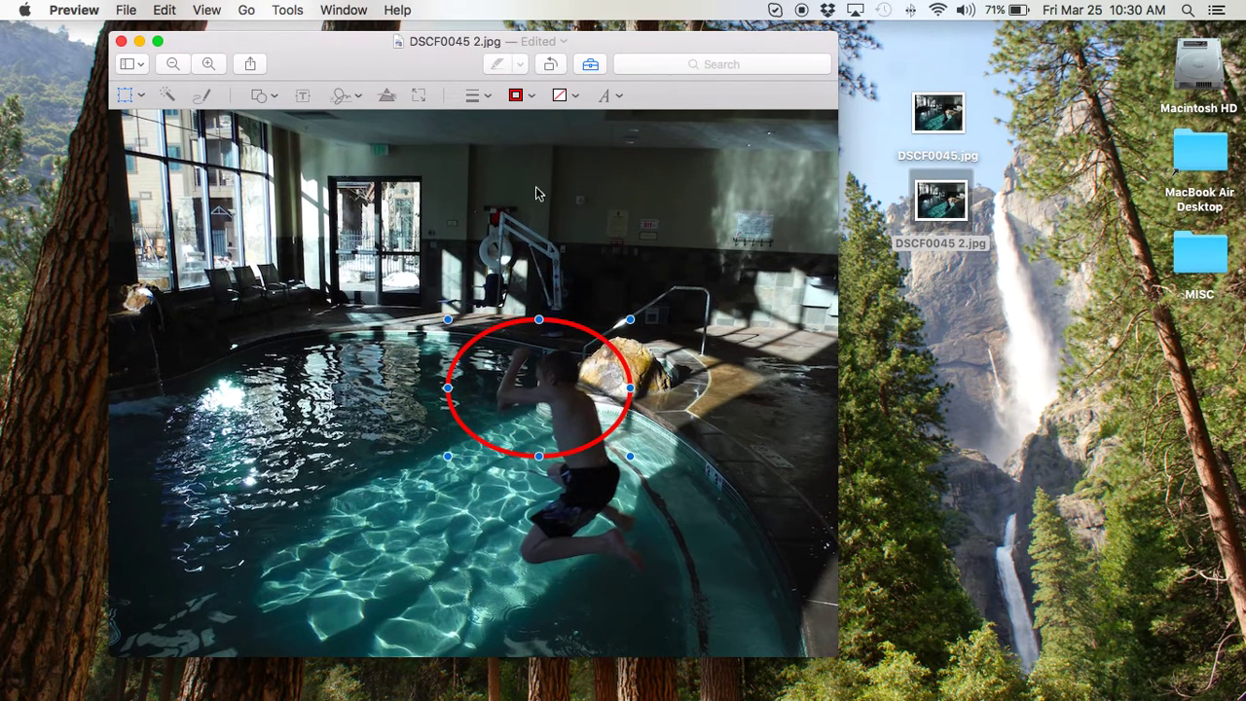
pyautogui.click(531, 95)
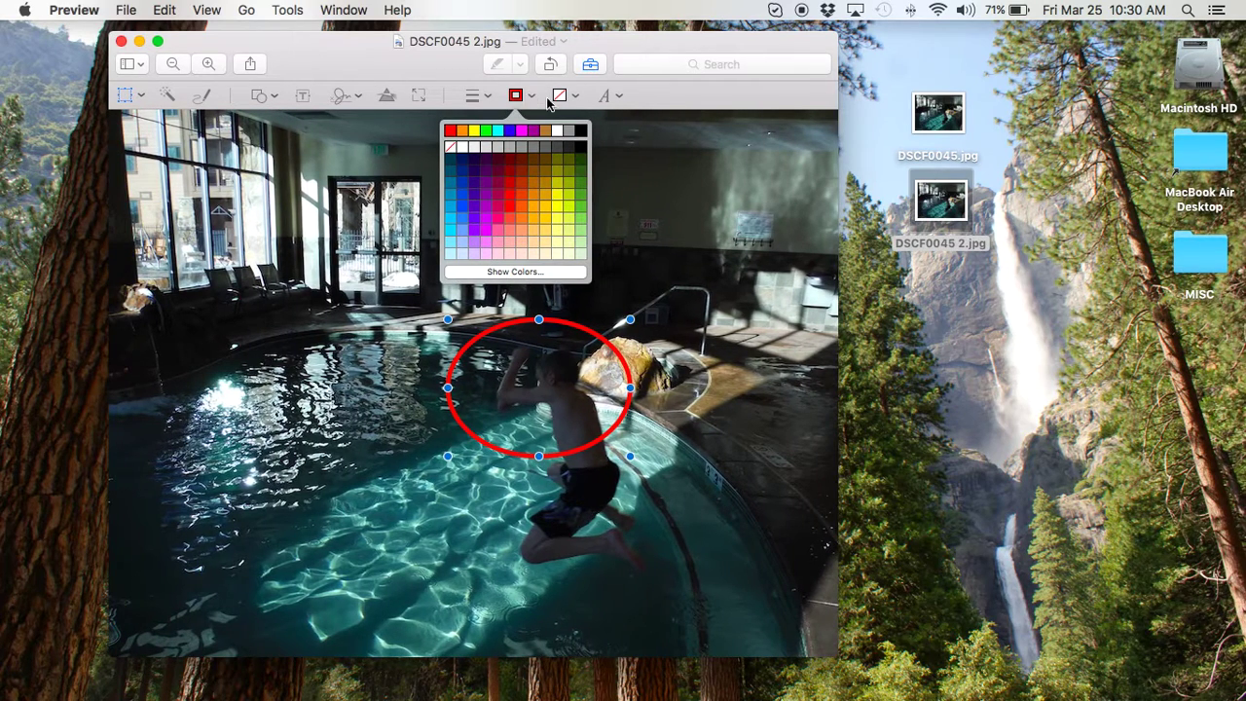
pyautogui.click(482, 93)
pyautogui.click(481, 245)
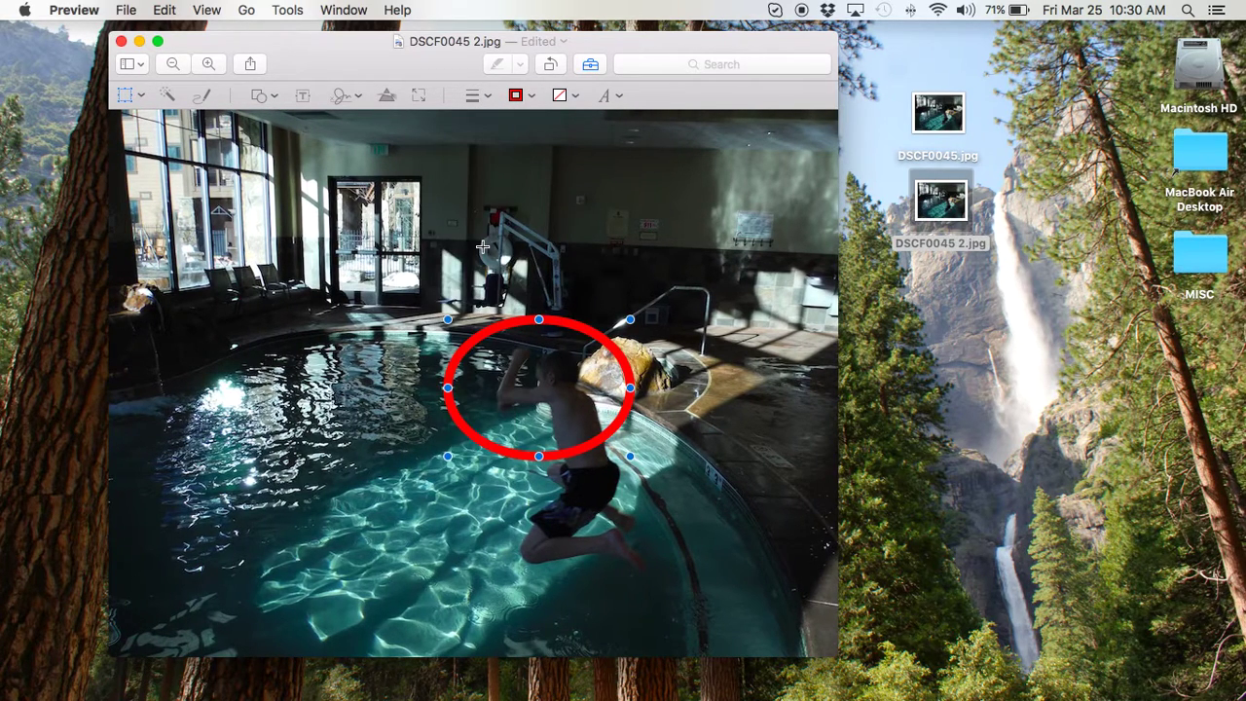
pyautogui.moveTo(539, 321); pyautogui.dragTo(538, 255)
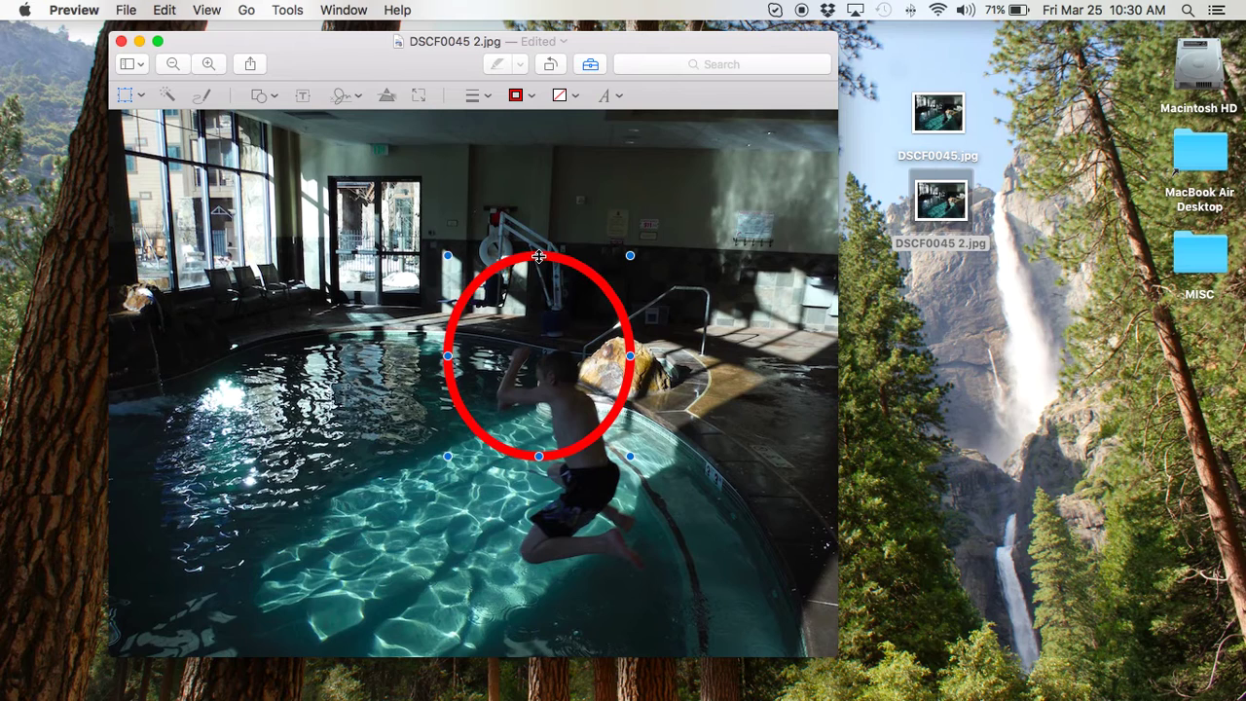
# Step: Add a curved yellow arrow pointing into the red oval
pyautogui.click(288, 9)
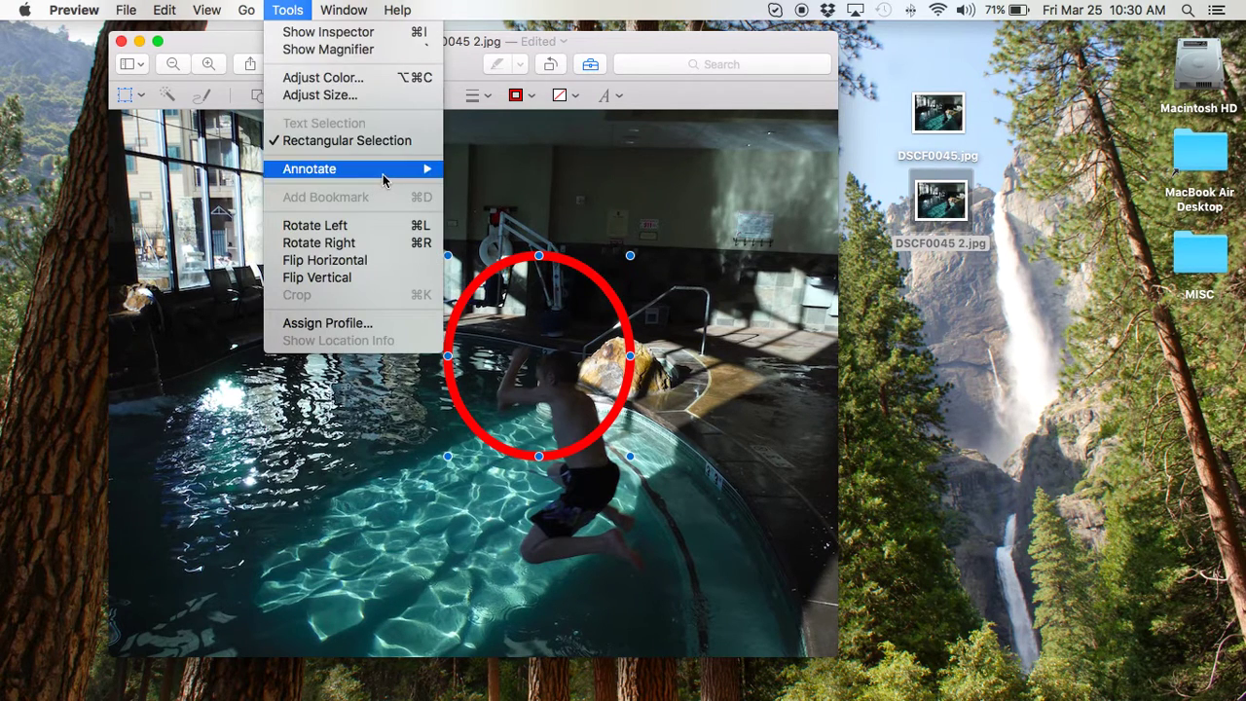
pyautogui.moveTo(382, 175)
pyautogui.click(525, 283)
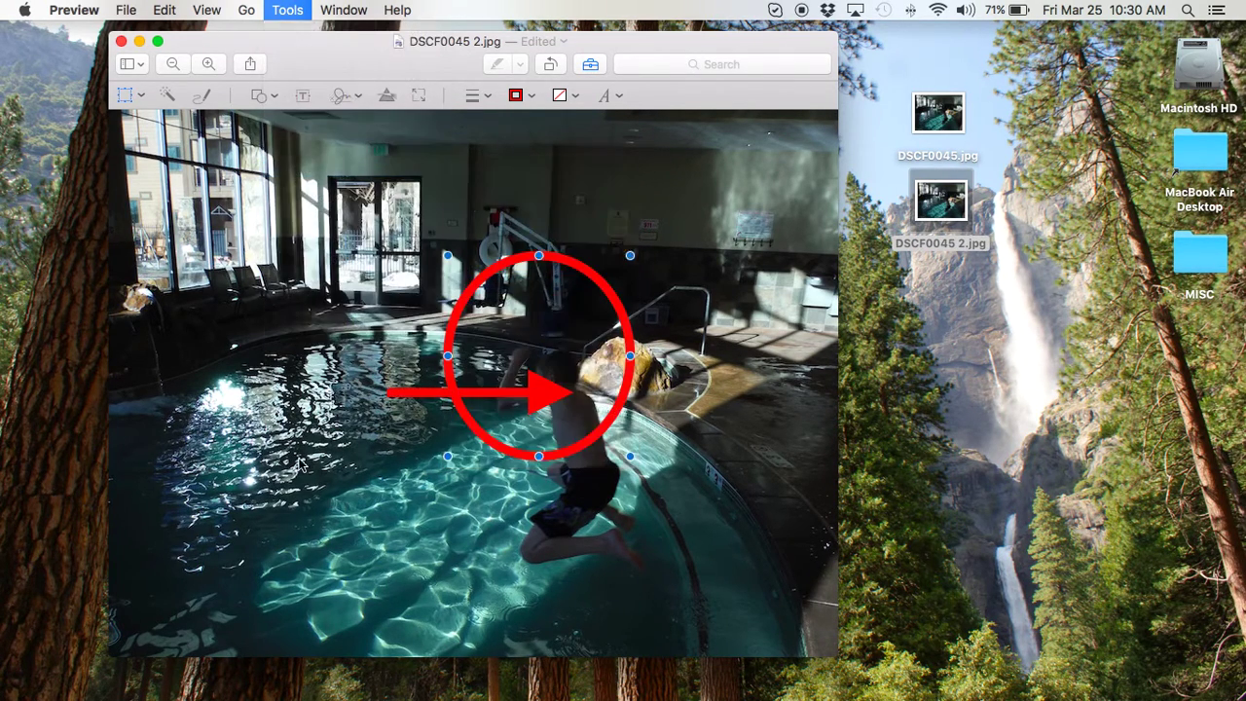
pyautogui.moveTo(448, 391); pyautogui.dragTo(312, 440)
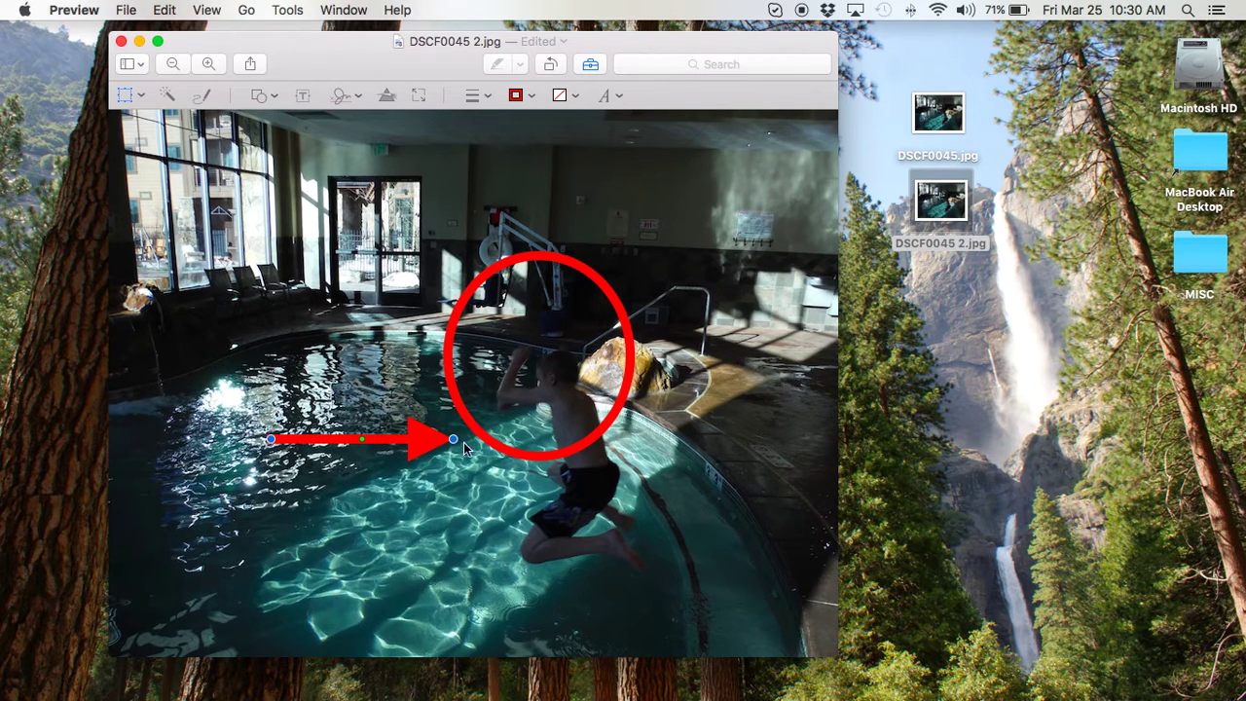
pyautogui.moveTo(453, 439); pyautogui.dragTo(477, 387)
pyautogui.moveTo(382, 413); pyautogui.dragTo(341, 321)
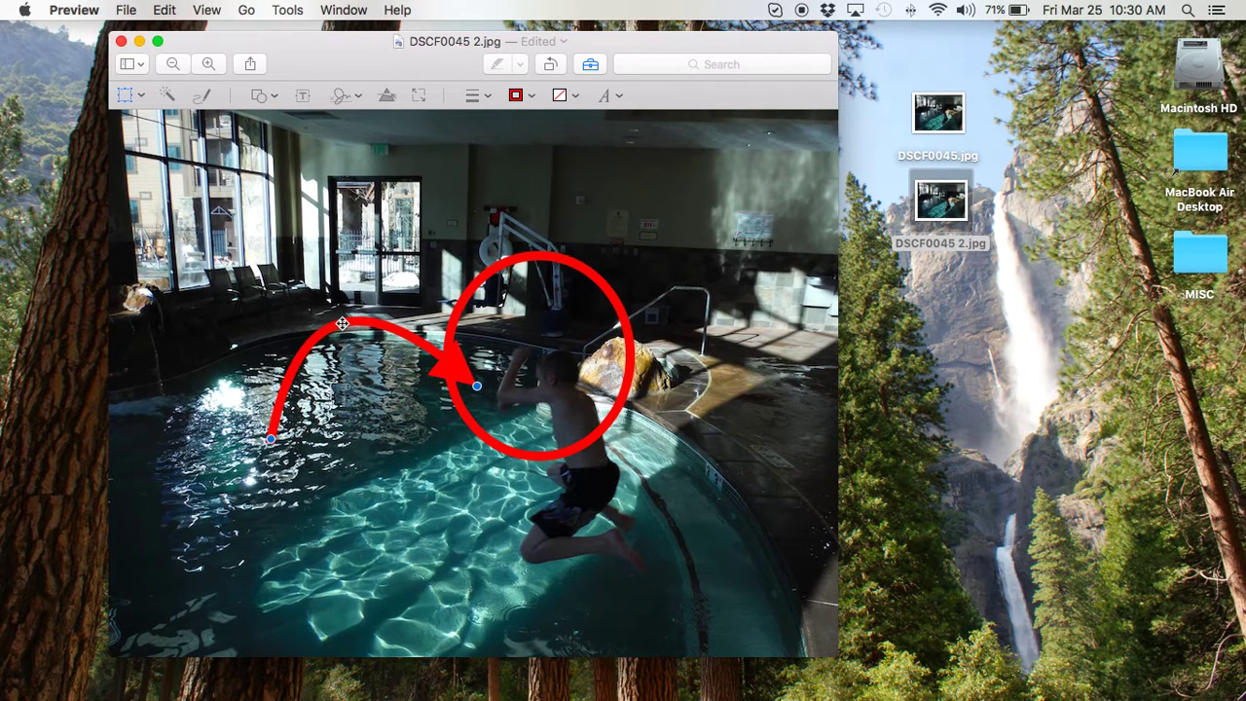
pyautogui.click(526, 95)
pyautogui.click(479, 131)
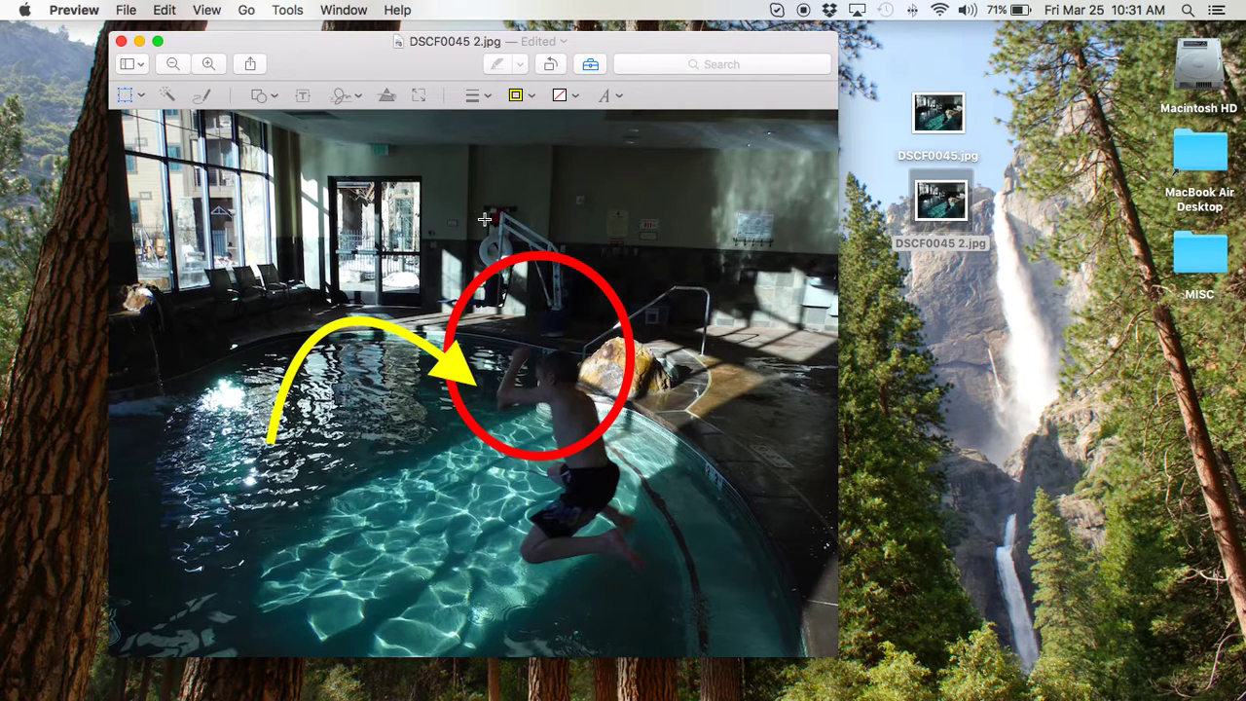
# Step: Add a text box annotation to the photo
pyautogui.click(284, 10)
pyautogui.moveTo(371, 176)
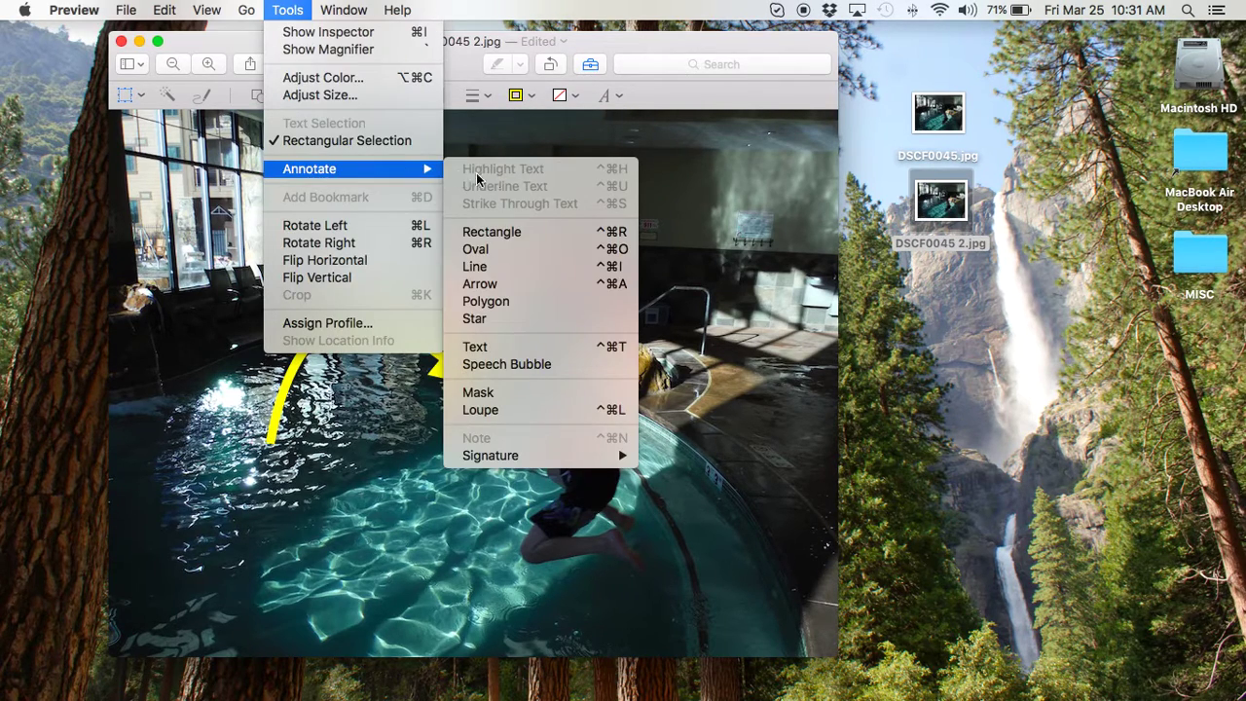
pyautogui.click(531, 346)
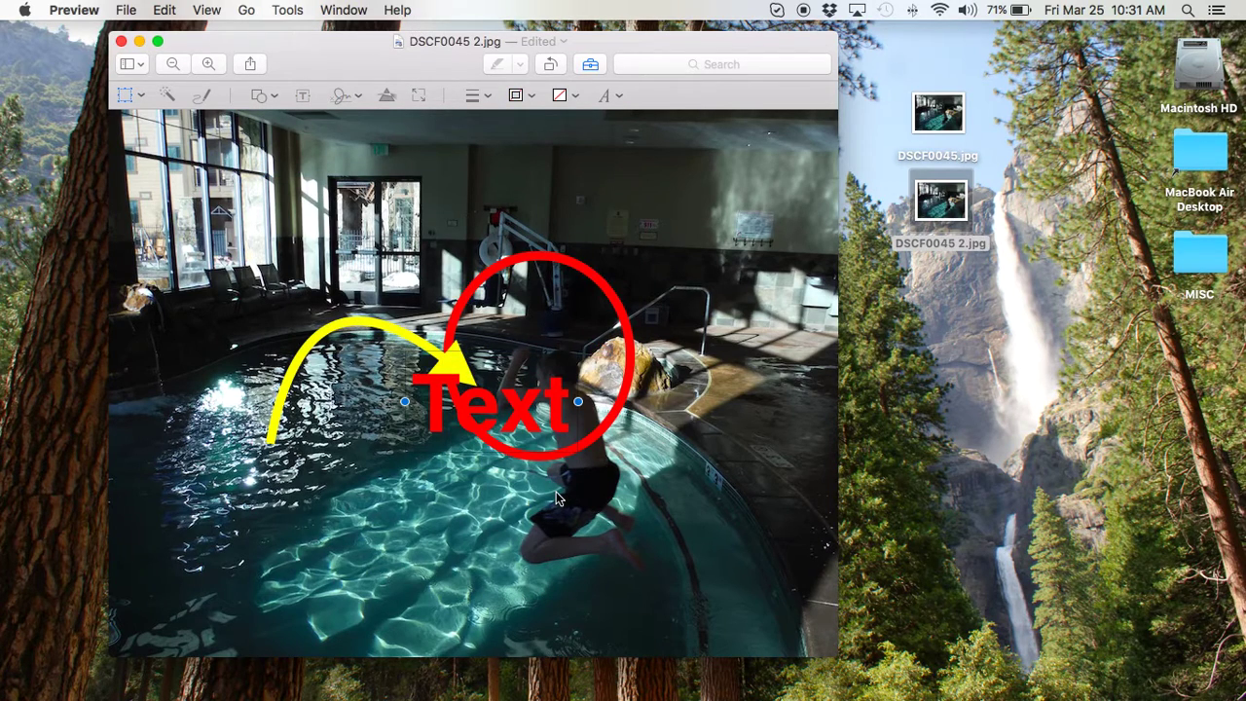
# Step: Move the text box over the pool and type 'Great Jump Kid!'
pyautogui.moveTo(487, 404); pyautogui.dragTo(362, 491)
pyautogui.press('Delete')
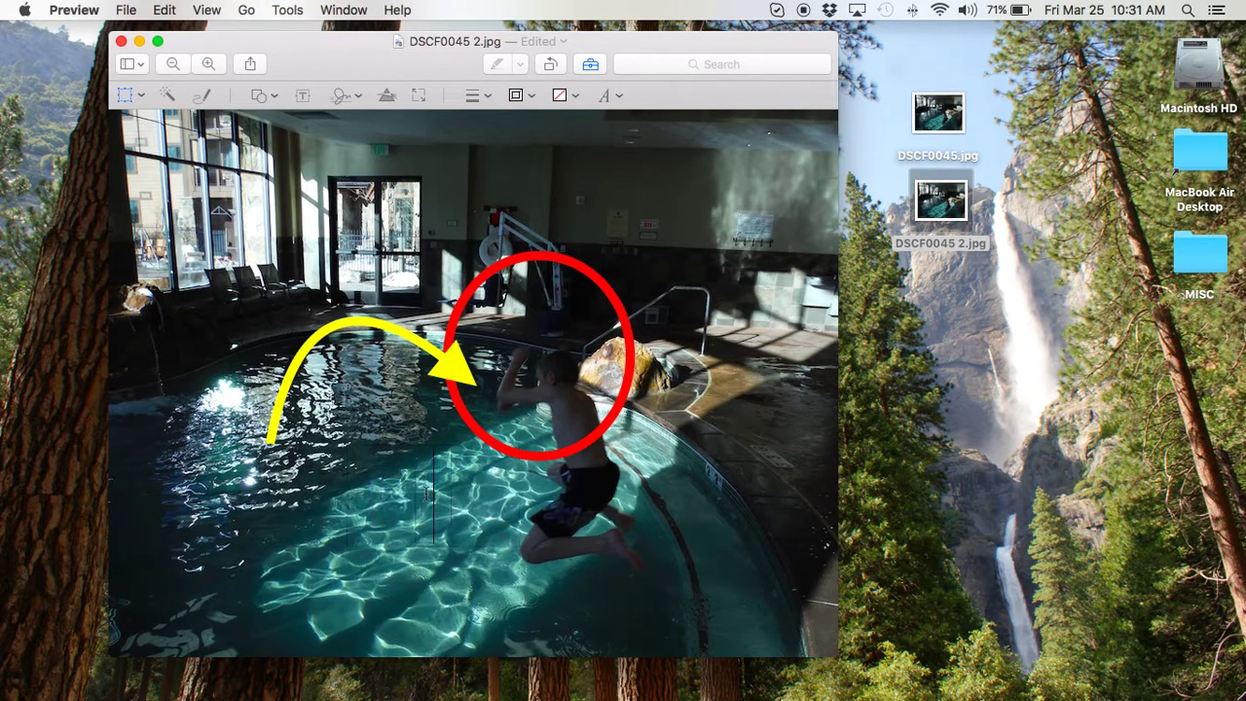
pyautogui.write('J')
pyautogui.press('BackSpace')
pyautogui.write('Great')
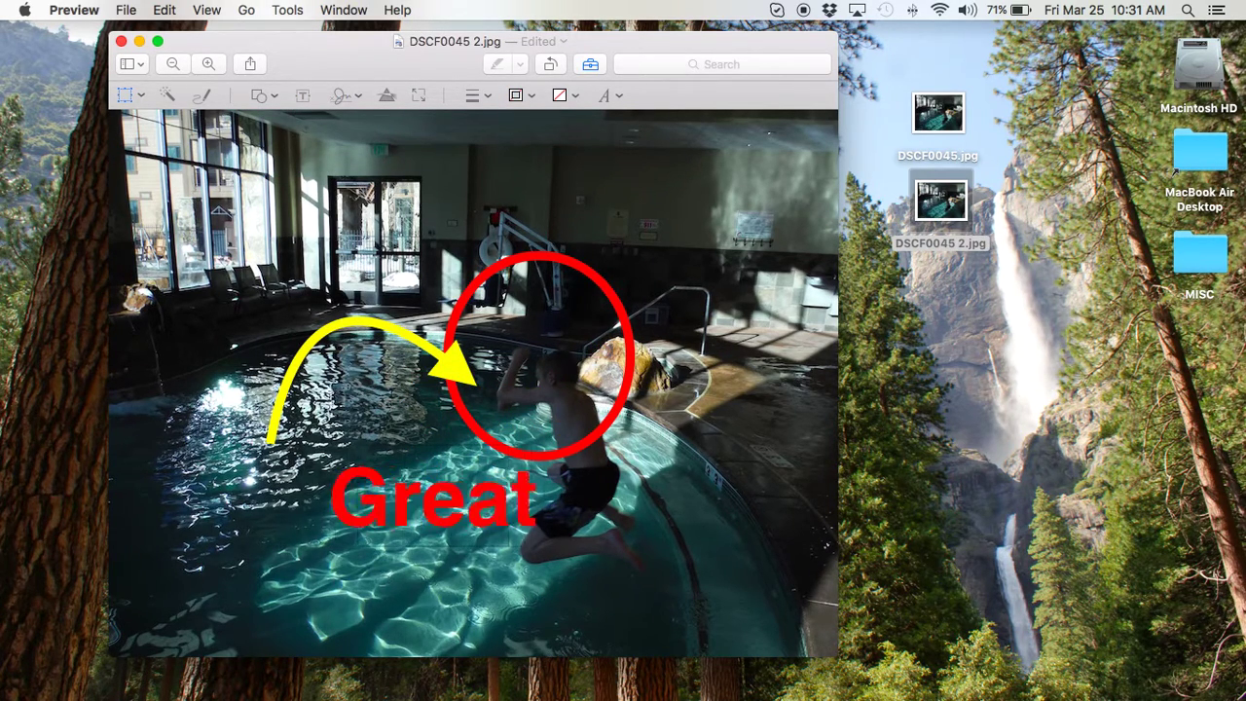
pyautogui.write(' Jump Kid!')
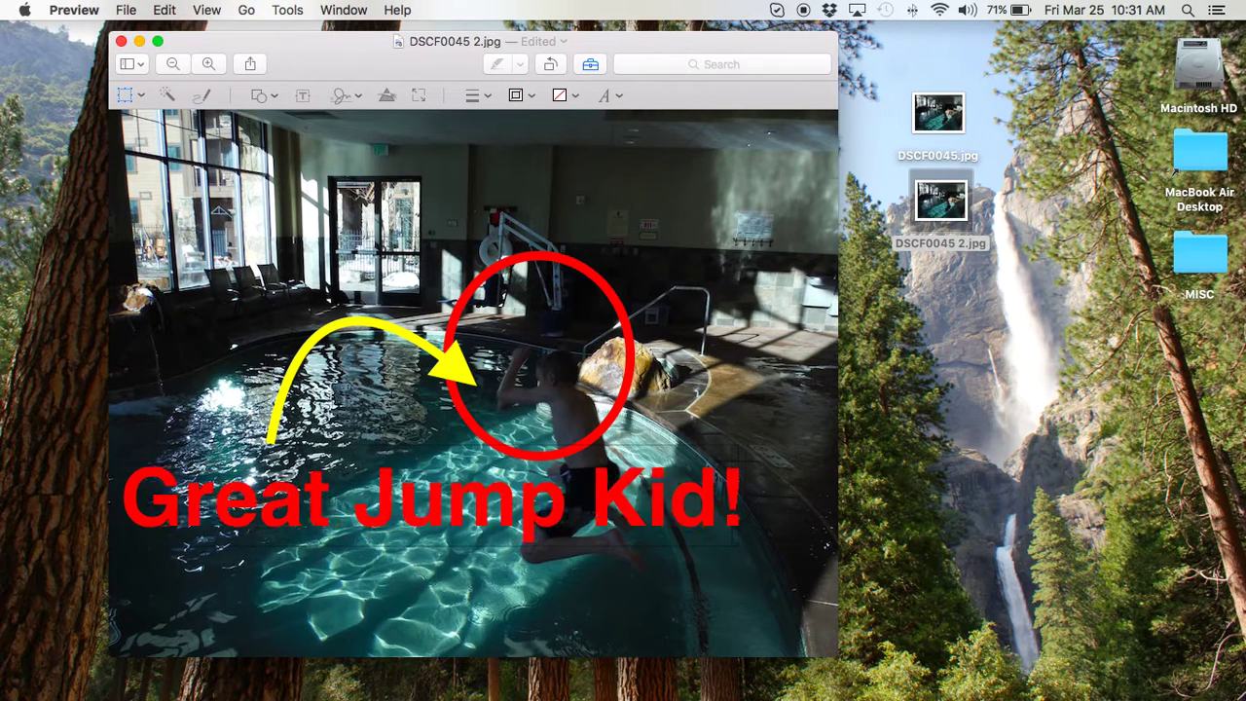
# Step: Make the caption blue, move it lower, save the photo and close it
pyautogui.click(605, 96)
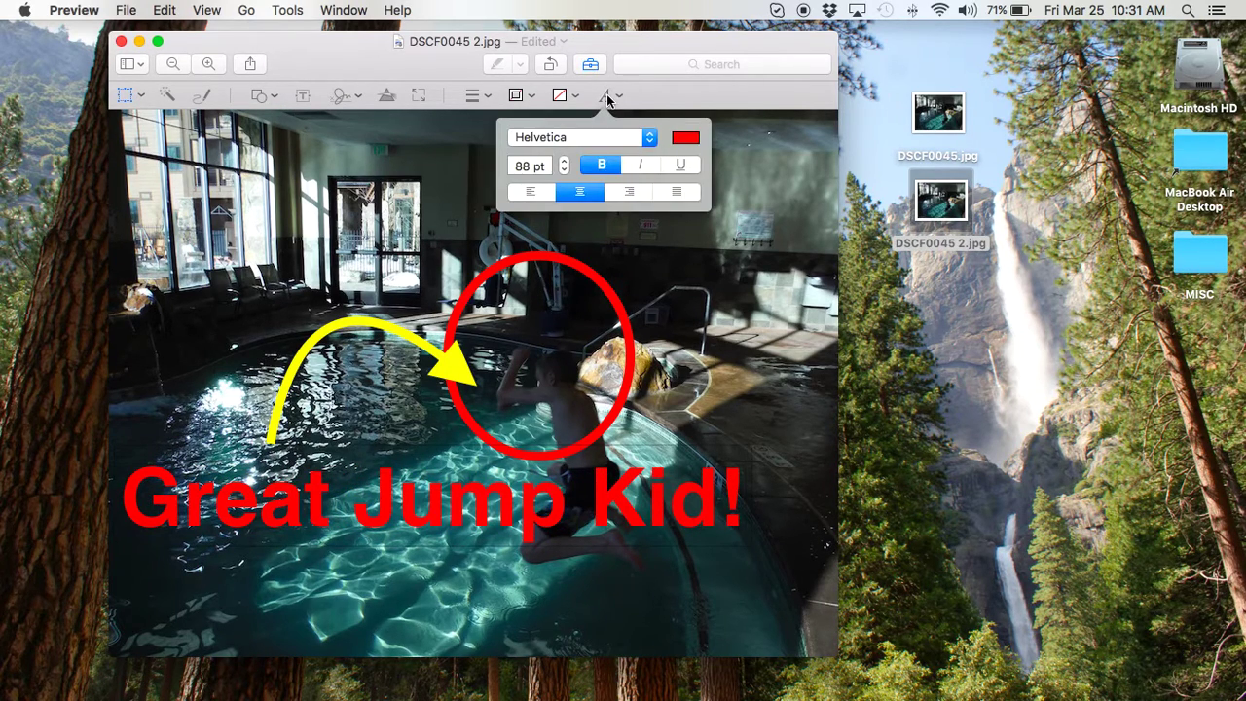
pyautogui.click(693, 141)
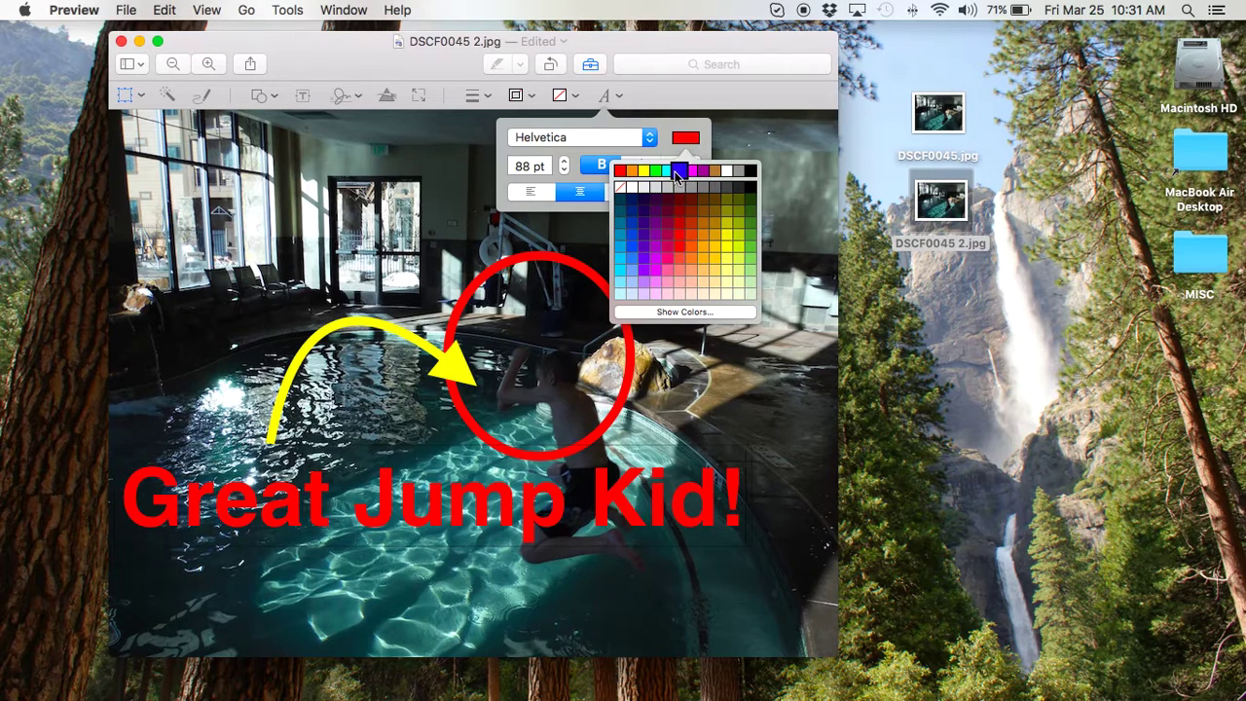
pyautogui.click(676, 170)
pyautogui.moveTo(533, 476); pyautogui.dragTo(554, 534)
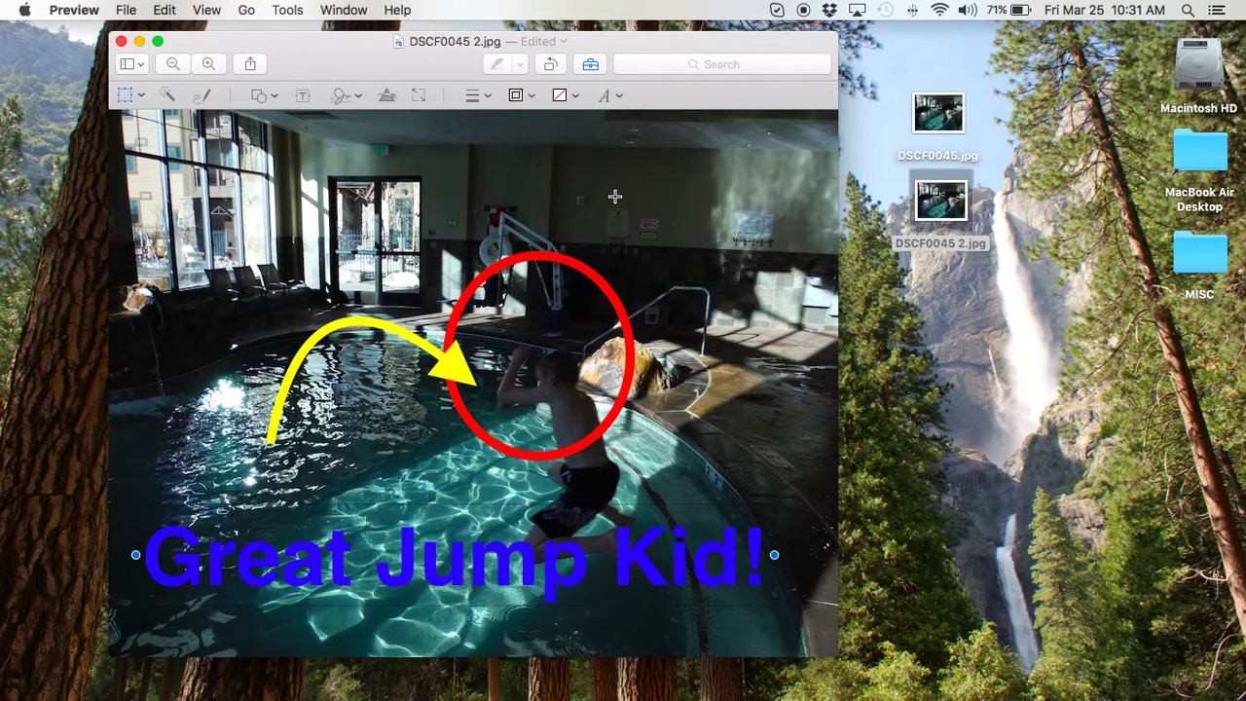
pyautogui.press('super+s')
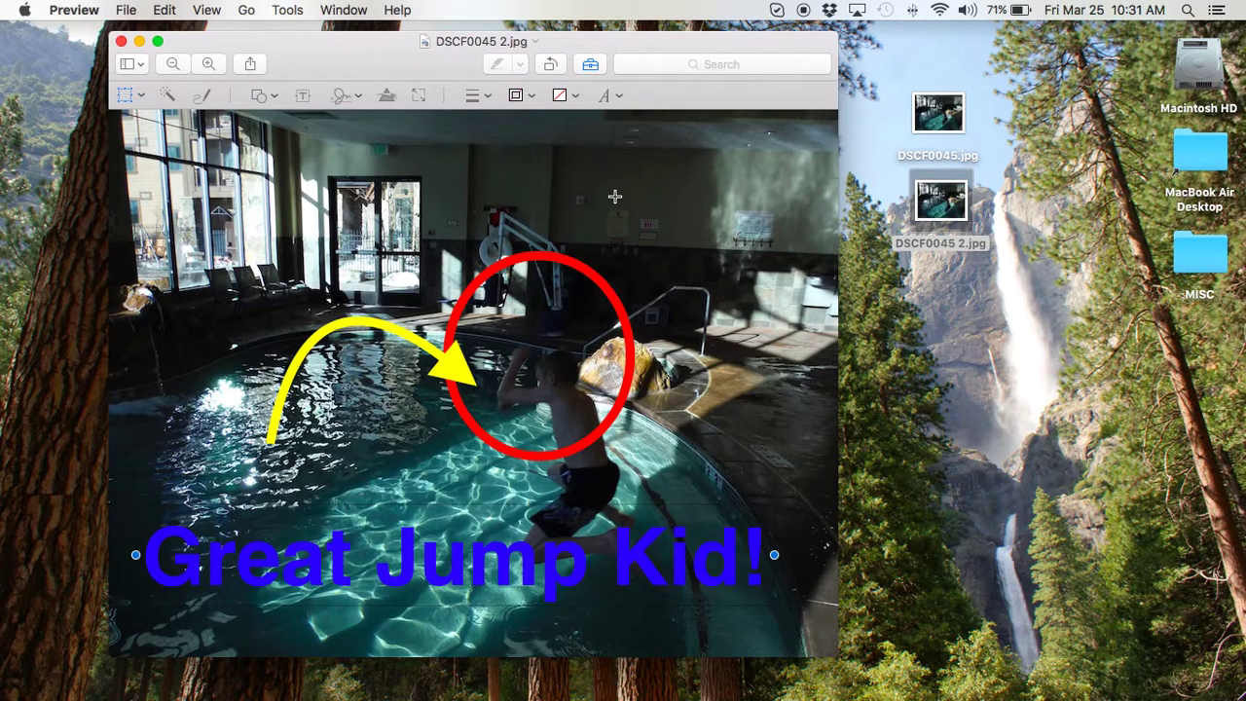
pyautogui.click(119, 43)
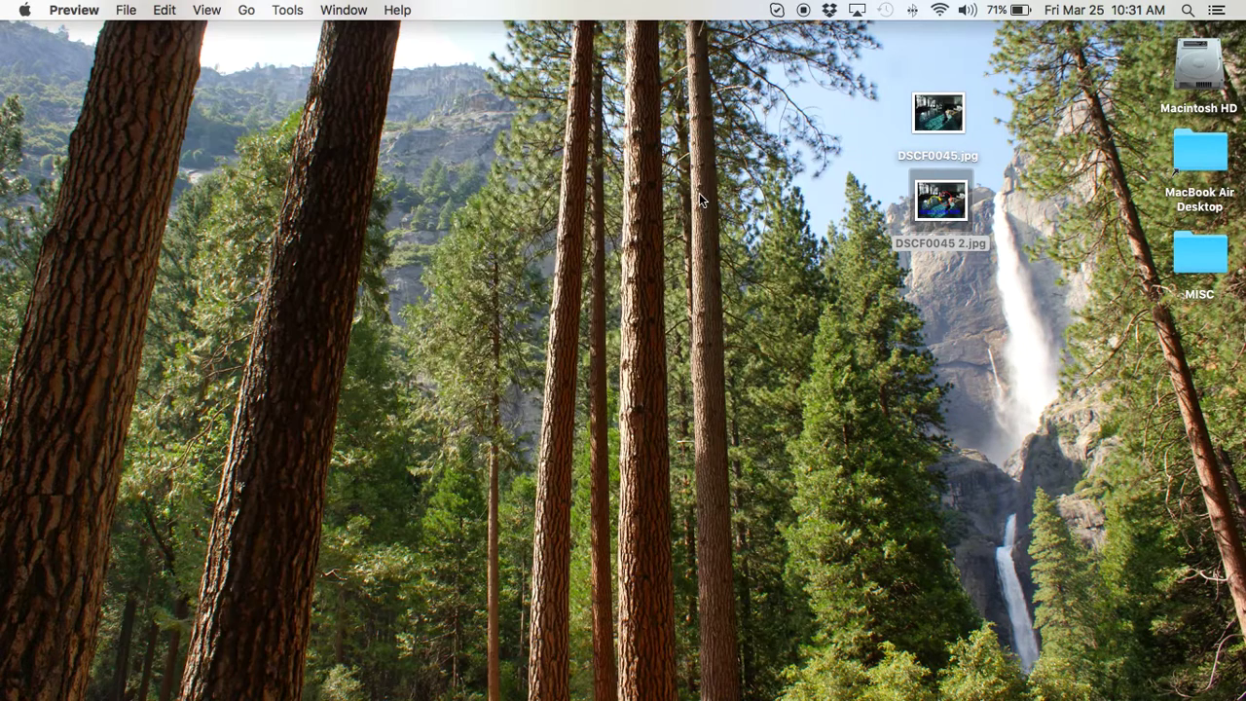
# Step: Quick Look DSCF0045 2.jpg and DSCF0045.jpg to confirm only the duplicate carries annotations
pyautogui.click(961, 201)
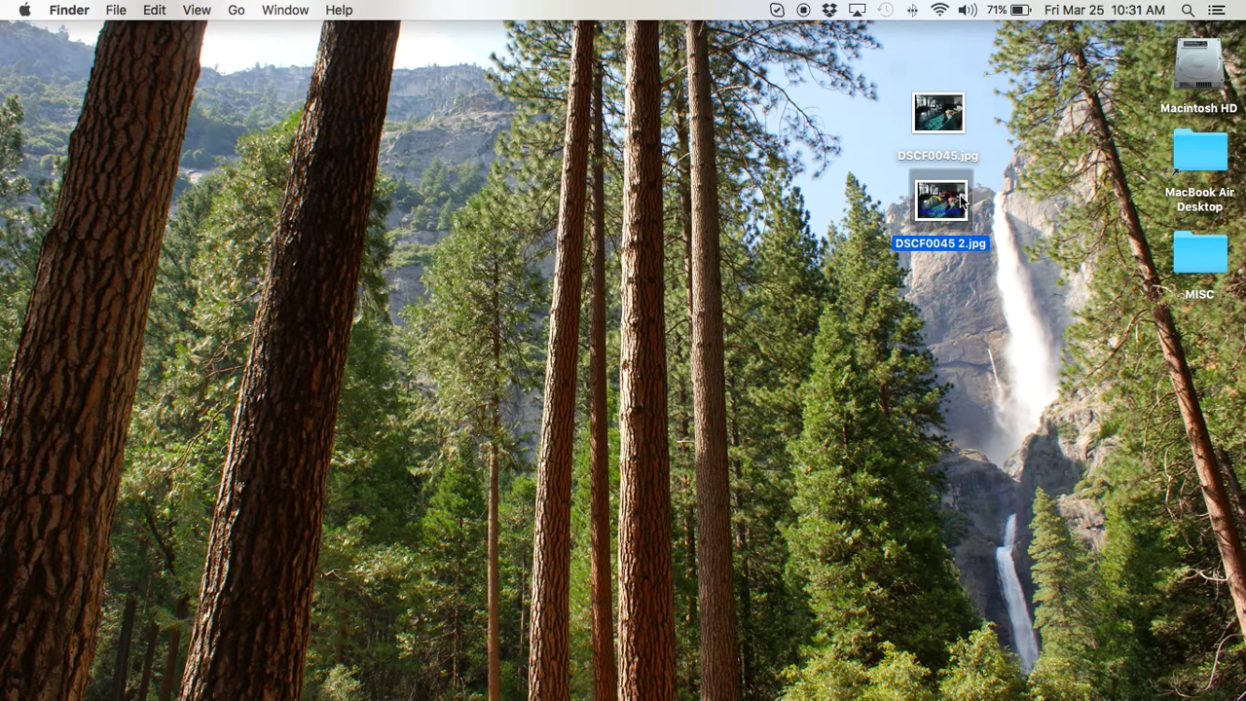
pyautogui.press('space')
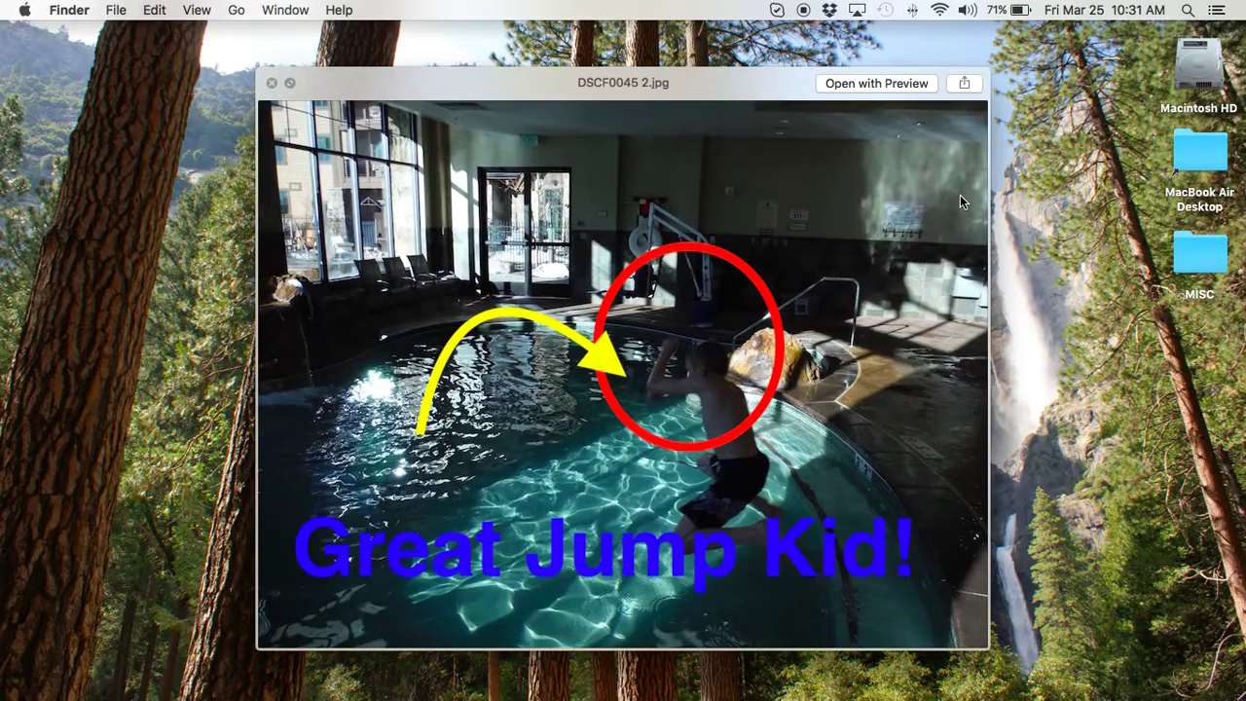
pyautogui.press('space')
pyautogui.press('Up')
pyautogui.press('space')
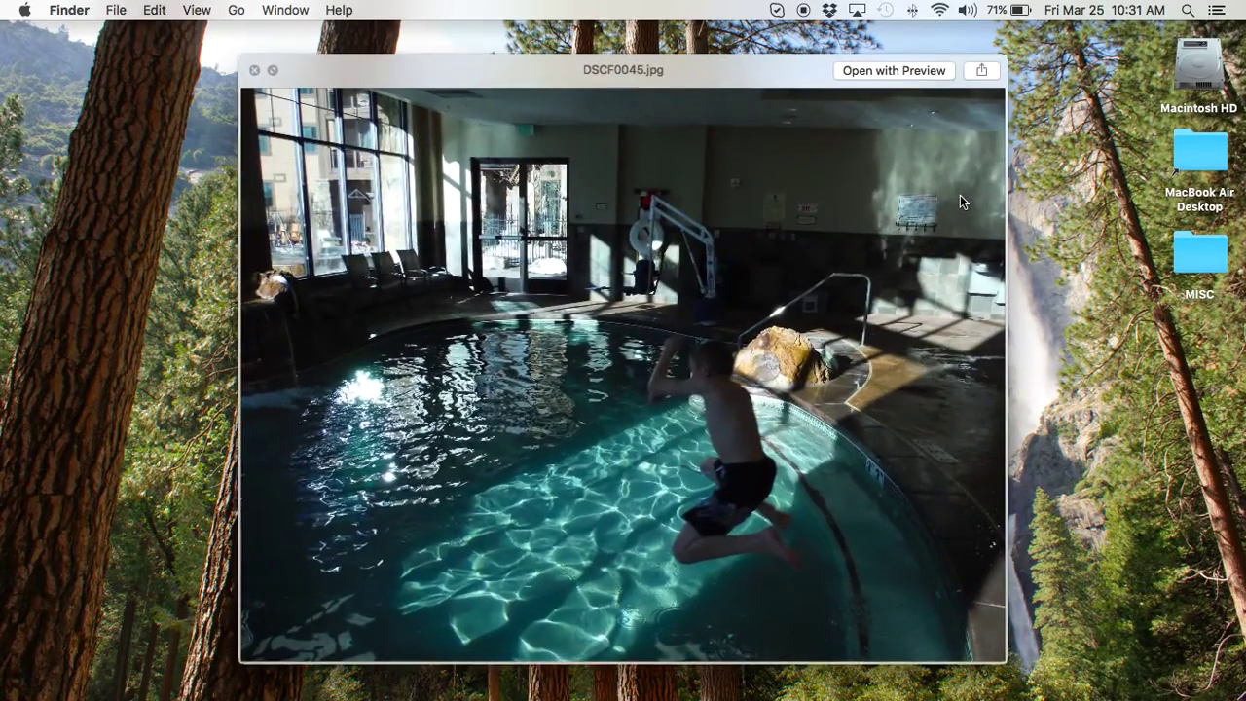
pyautogui.doubleClick(960, 196)
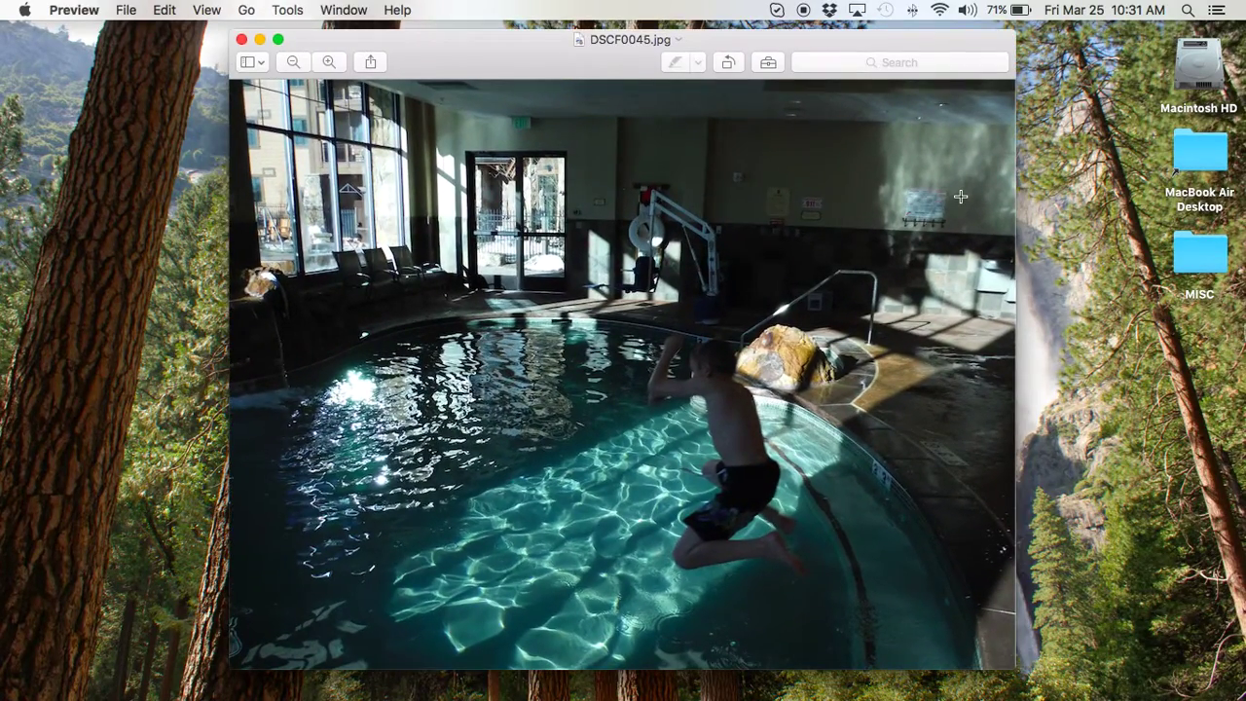
pyautogui.click(242, 39)
pyautogui.click(373, 65)
pyautogui.press('space')
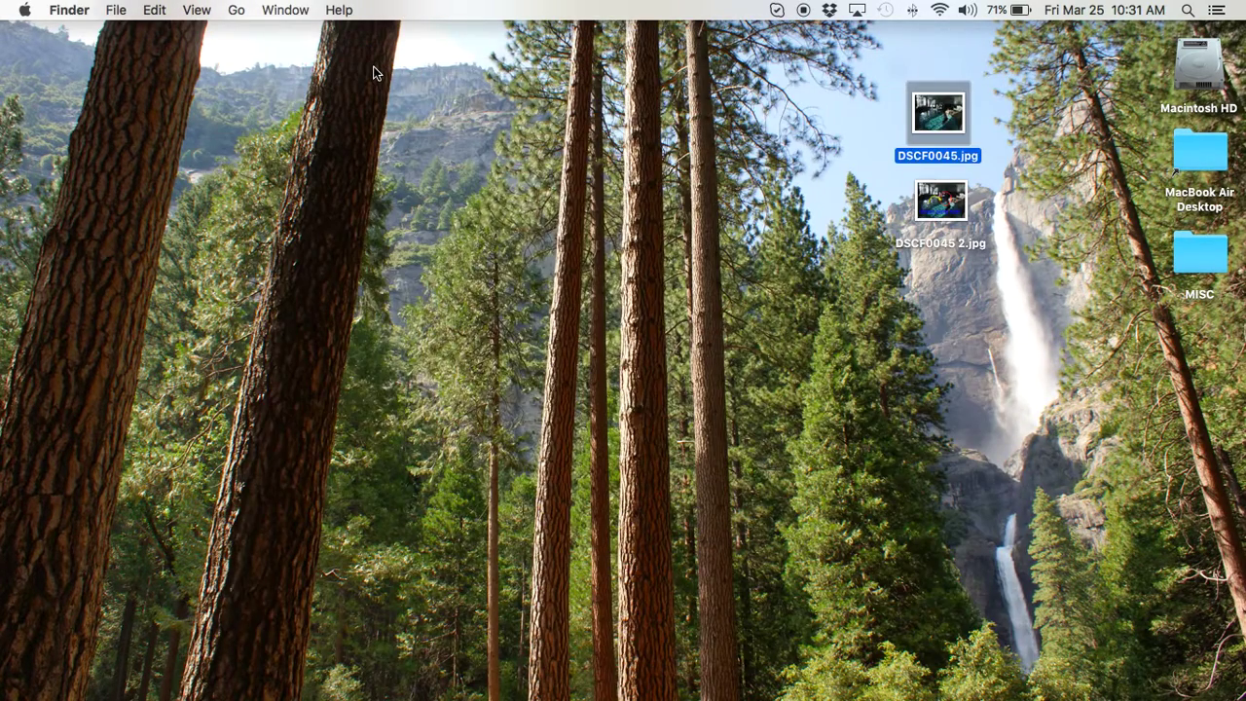